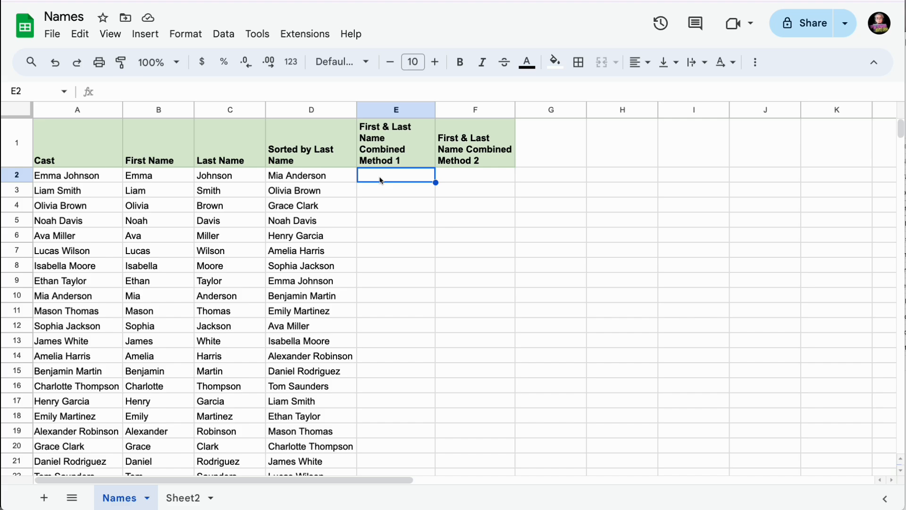
- Enter =JOIN(" ",B2,C2) in E2 so it shows Emma Johnson
text(=)
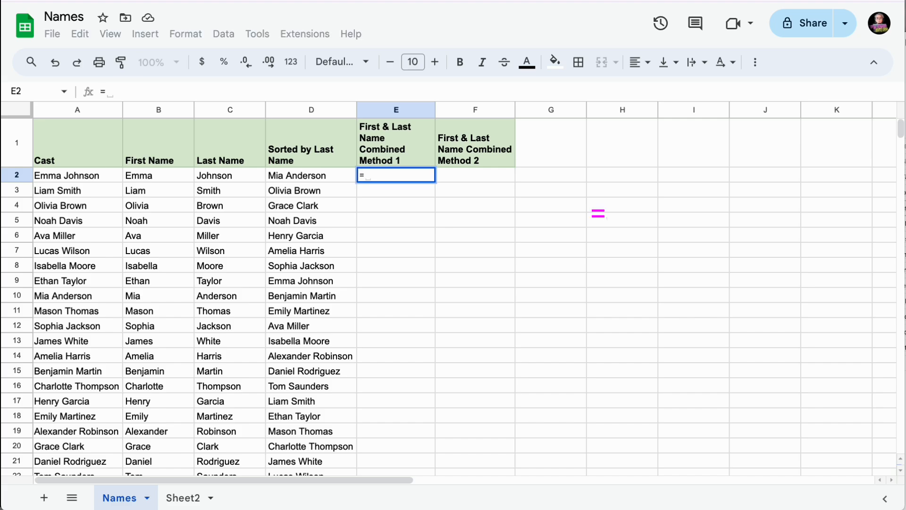
text(join)
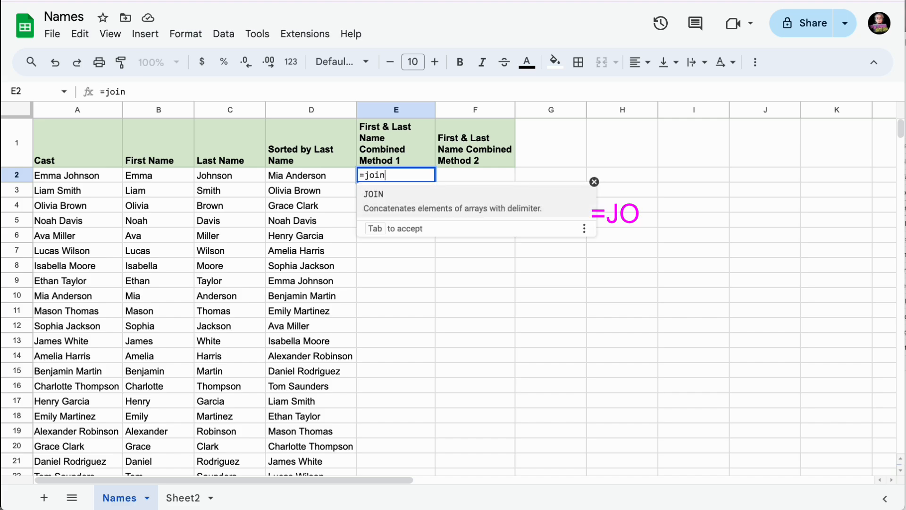
text(()
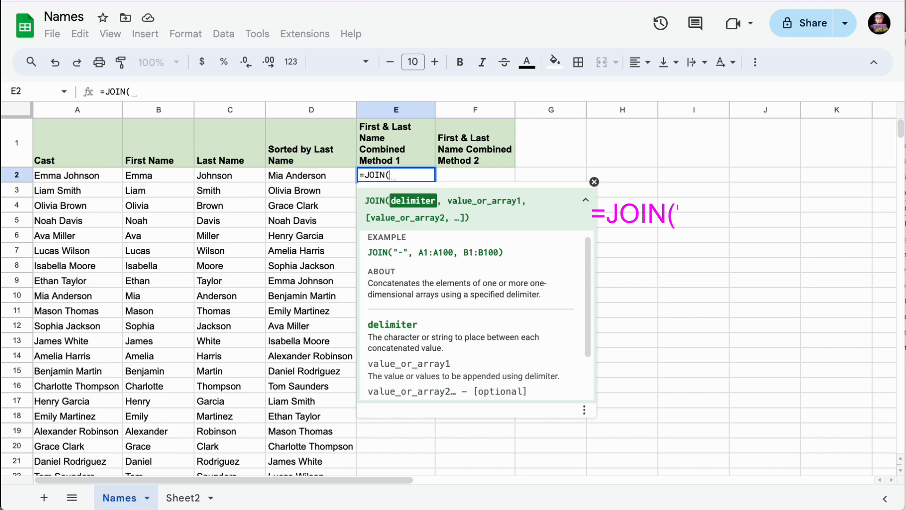
text(")
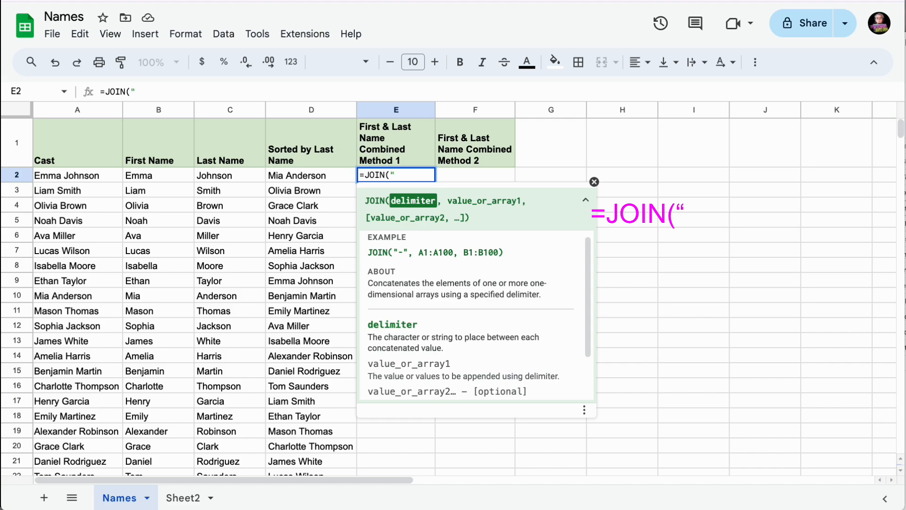
text( ",)
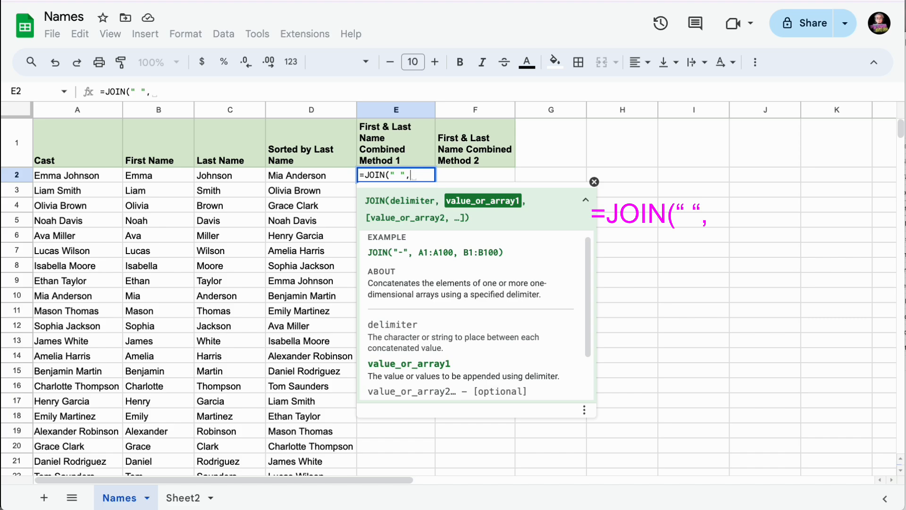
click(162, 176)
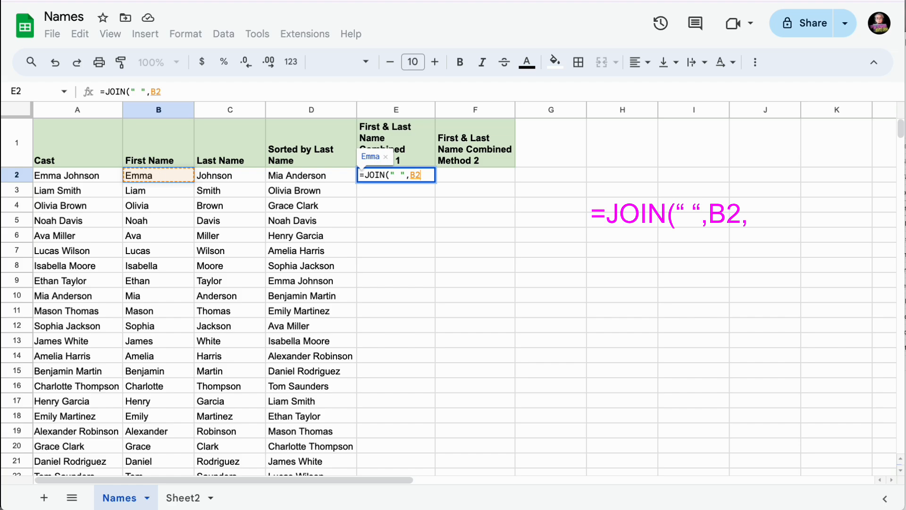
text(,)
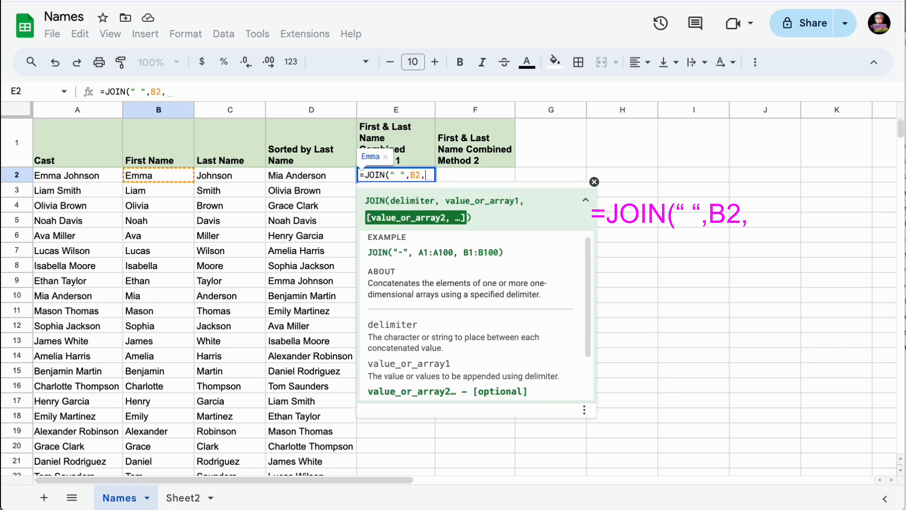
click(240, 178)
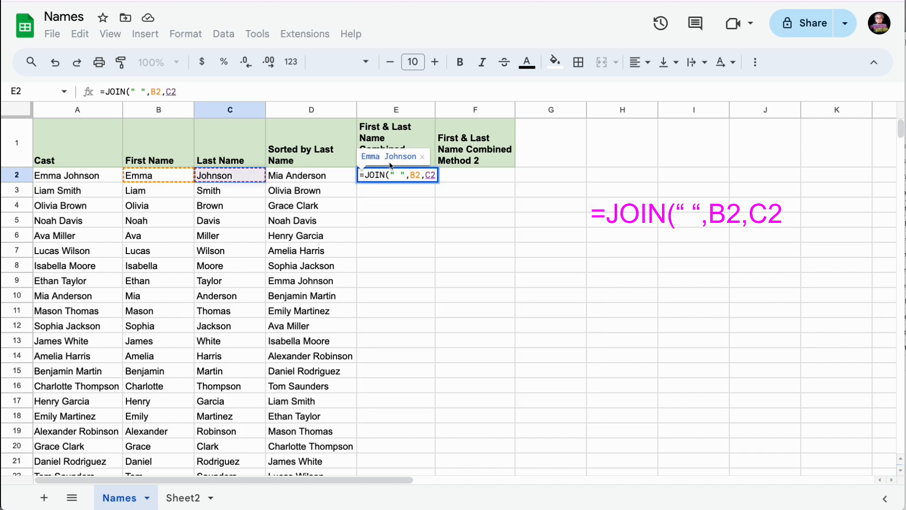
text())
key(Return)
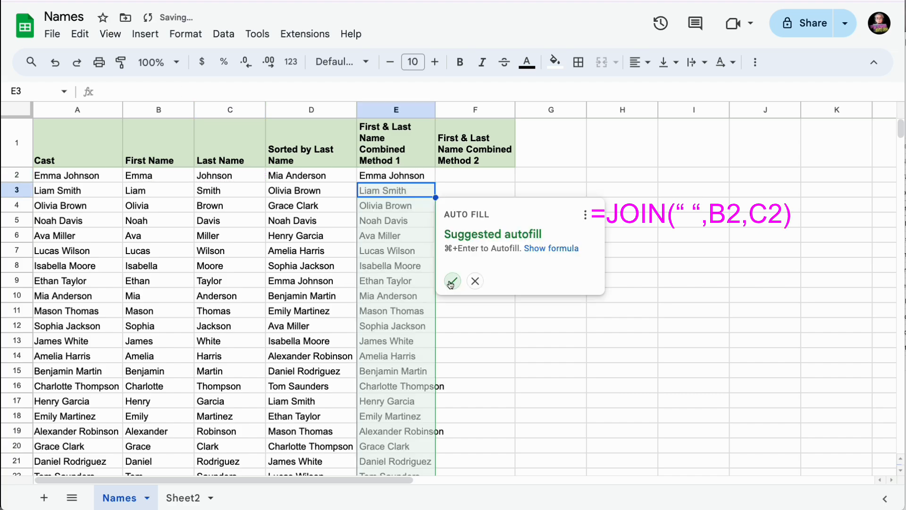
- Accept the suggested autofill so column E combines every cast row's names
scroll(418, 328, down, 5)
scroll(415, 344, up, 5)
scroll(411, 338, right, 1)
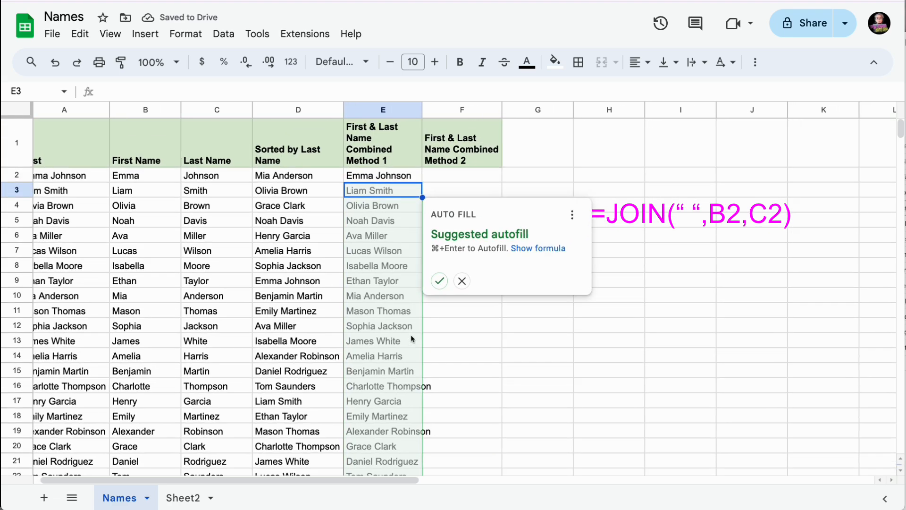
click(438, 281)
- Auto-fit column E's width to its longest combined name
scroll(391, 263, left, 1)
scroll(390, 263, down, 3)
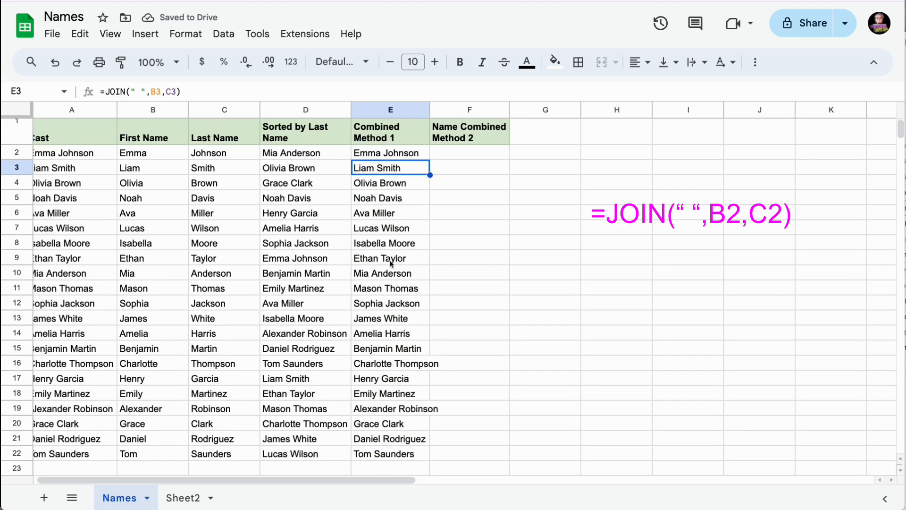
scroll(391, 263, up, 3)
scroll(391, 263, right, 1)
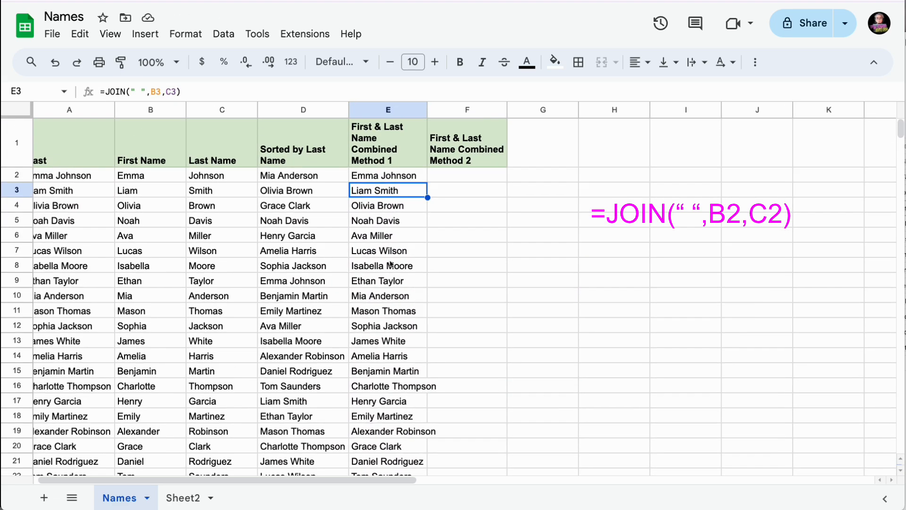
double_click(427, 107)
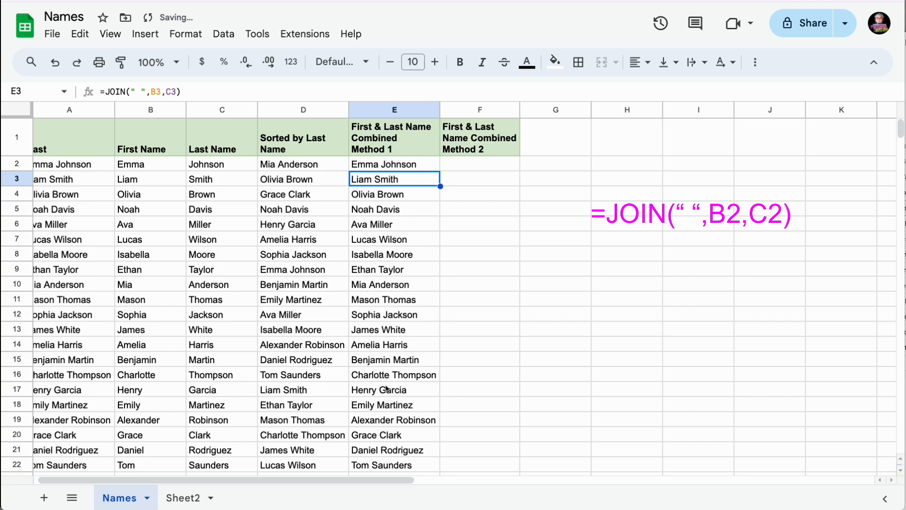
click(468, 168)
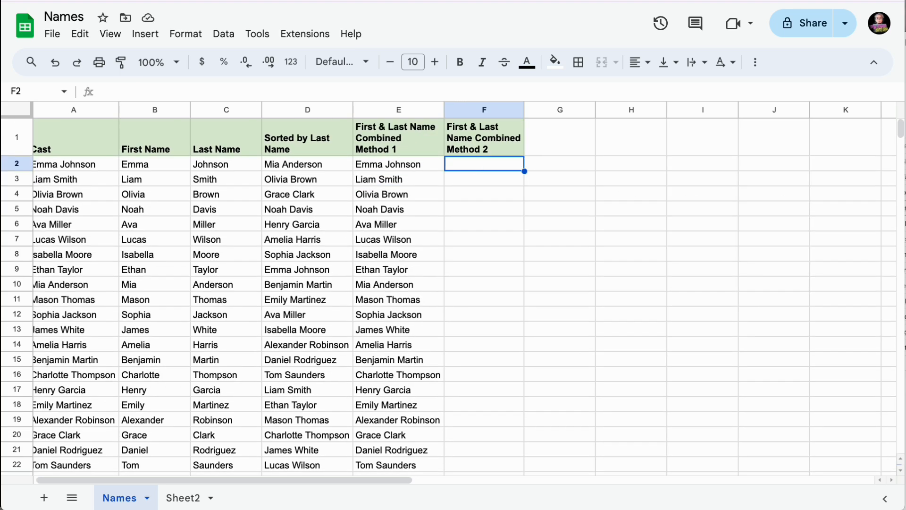
- Enter =B2&" "&C2 in F2 to combine Emma and Johnson with a space
text(=)
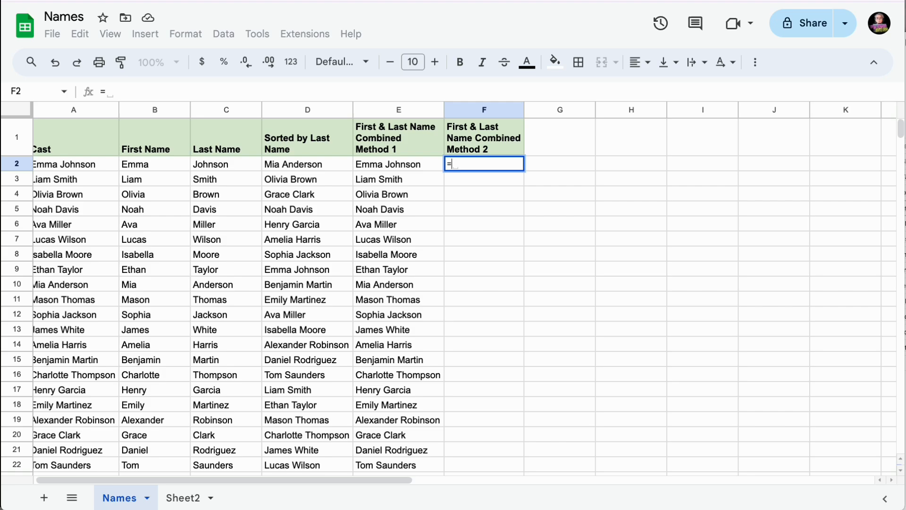
click(161, 169)
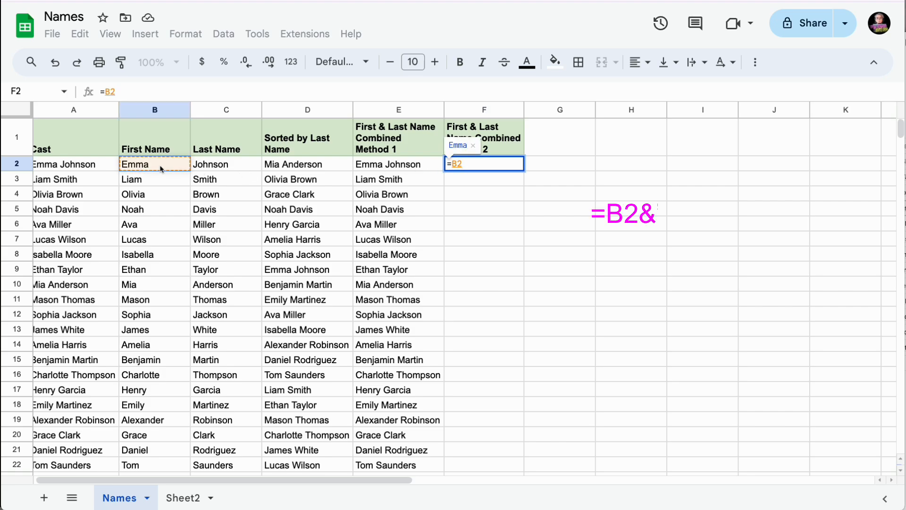
text(&)
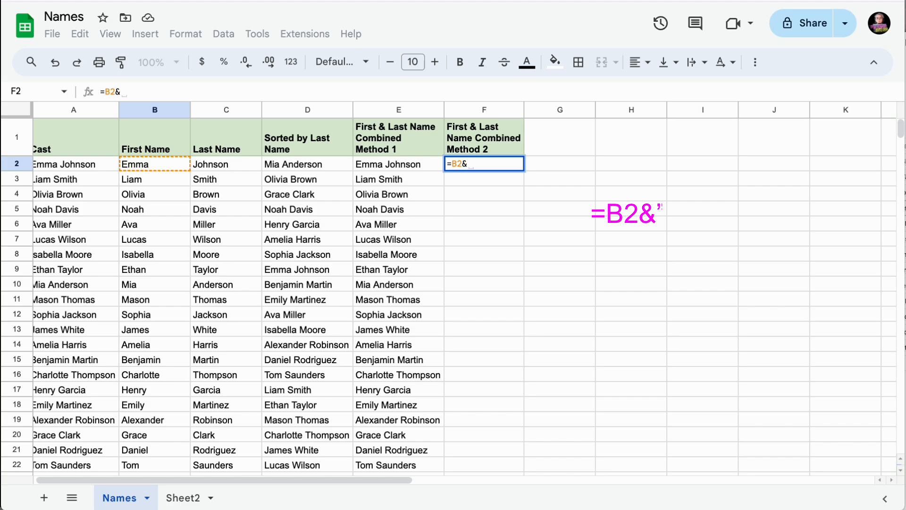
text(" )
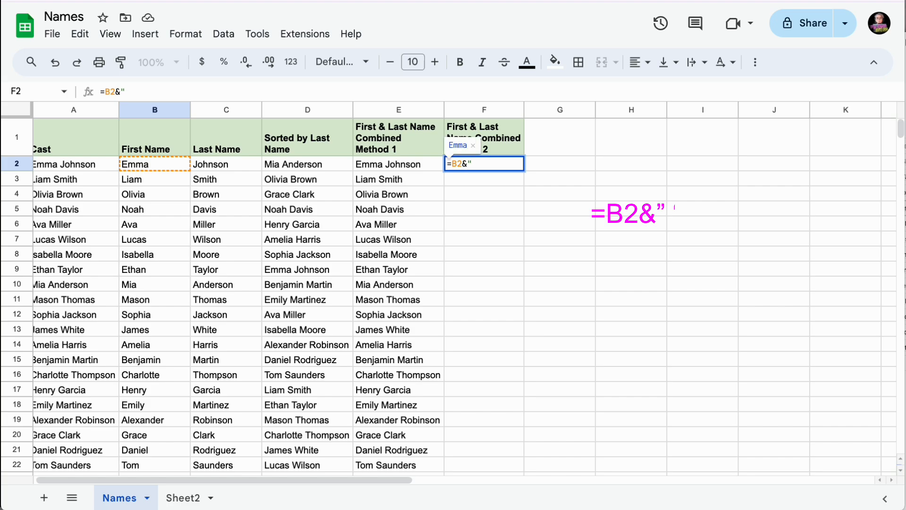
text("&)
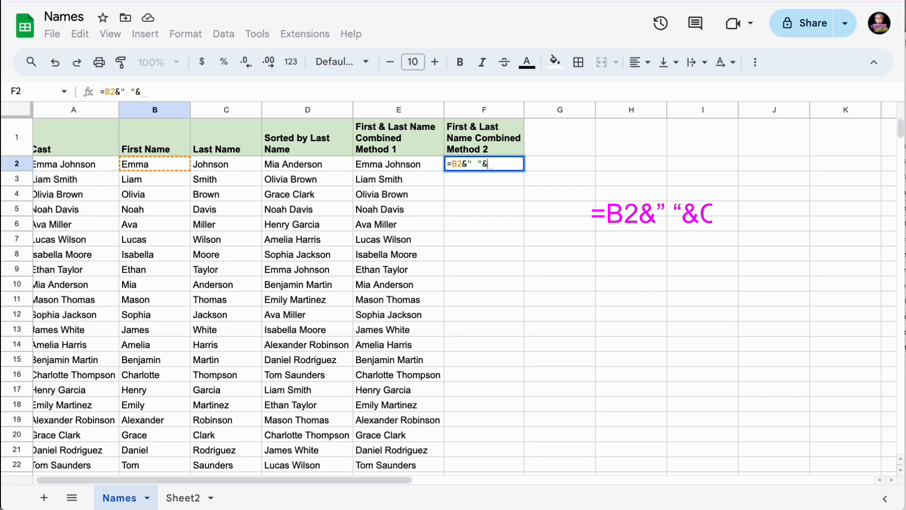
click(225, 169)
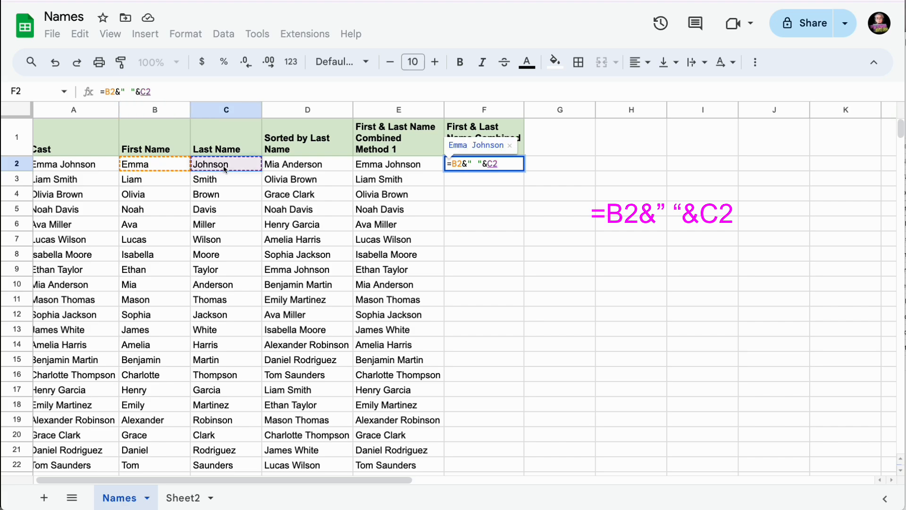
key(Return)
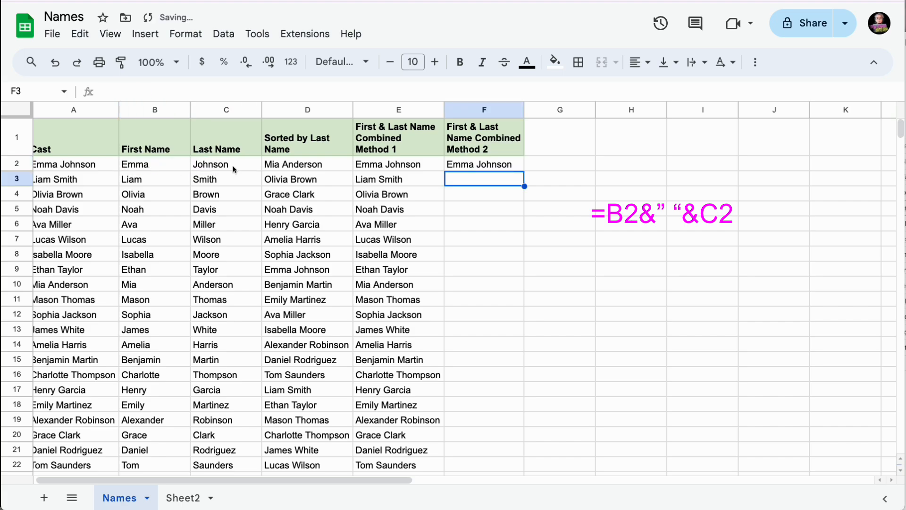
- Change F2 to =ArrayFormula(B2:B&" "&C2:C) so combined names fill rows 2–22
click(478, 165)
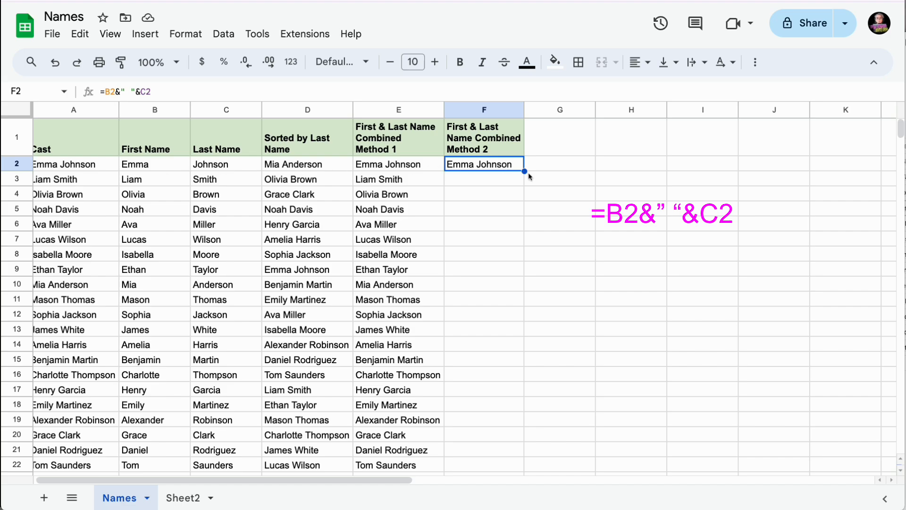
double_click(467, 164)
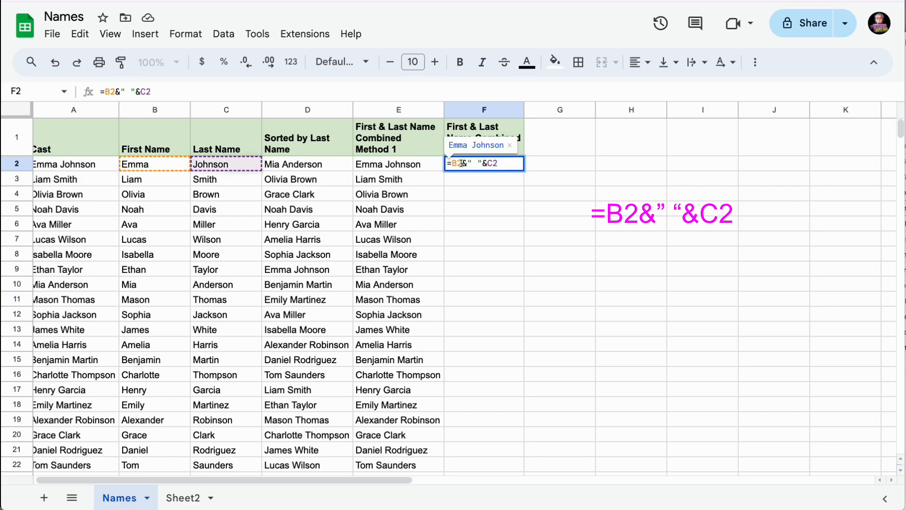
click(461, 163)
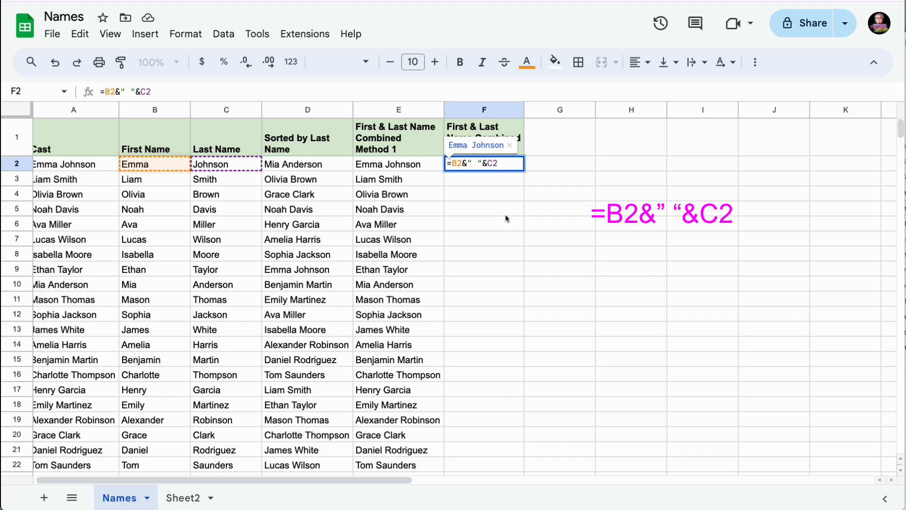
text(:B)
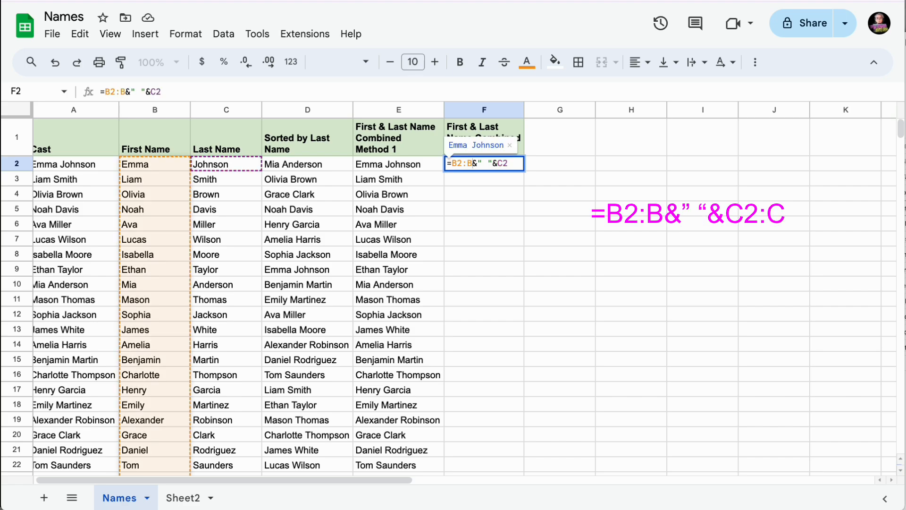
click(509, 163)
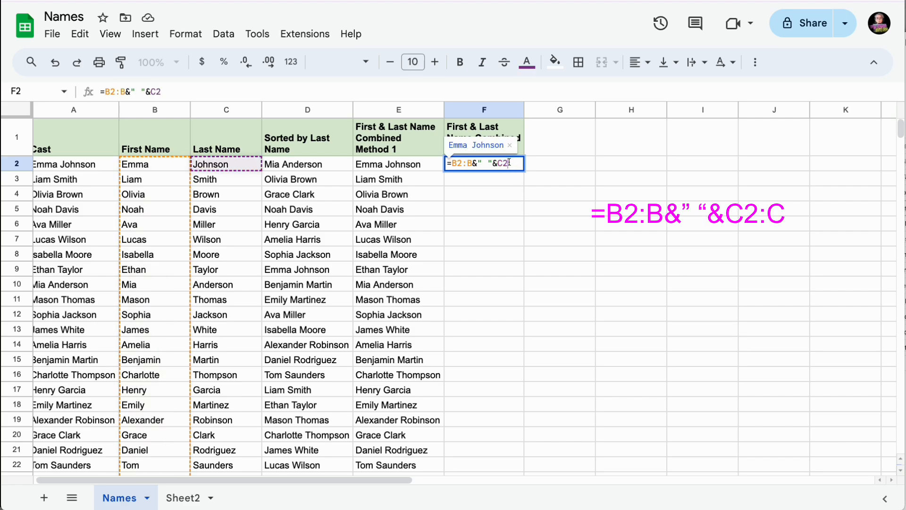
text(:C)
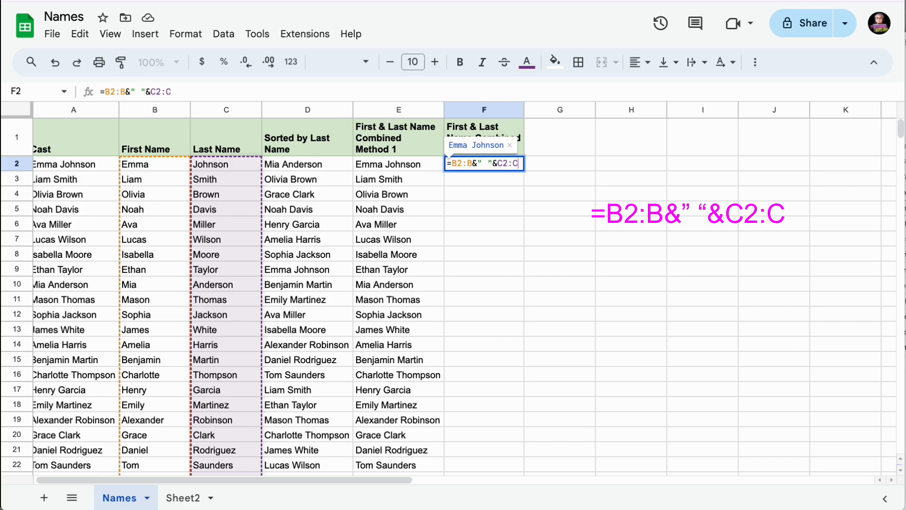
click(453, 163)
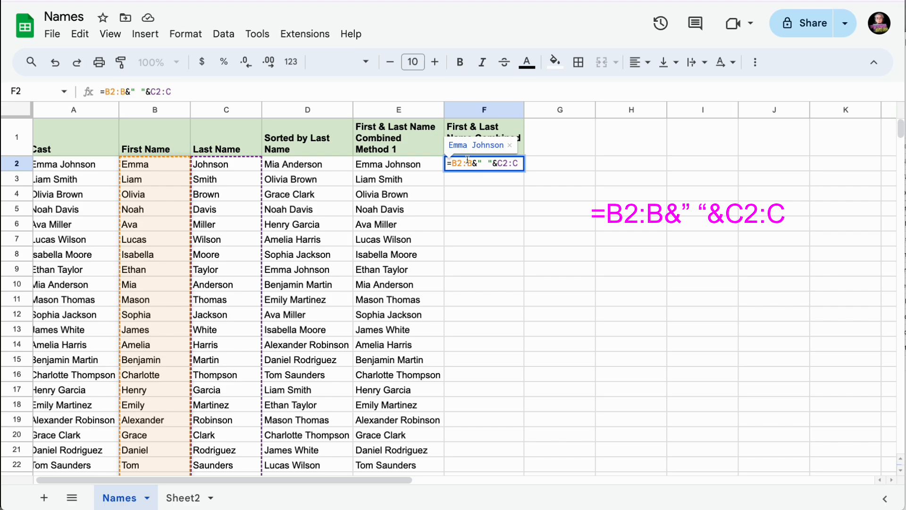
key(ctrl+shift+Return)
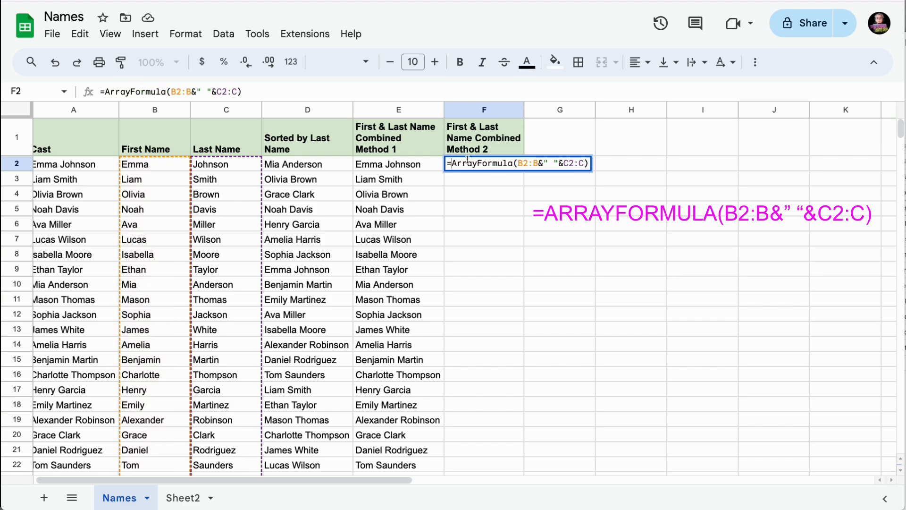
key(Return)
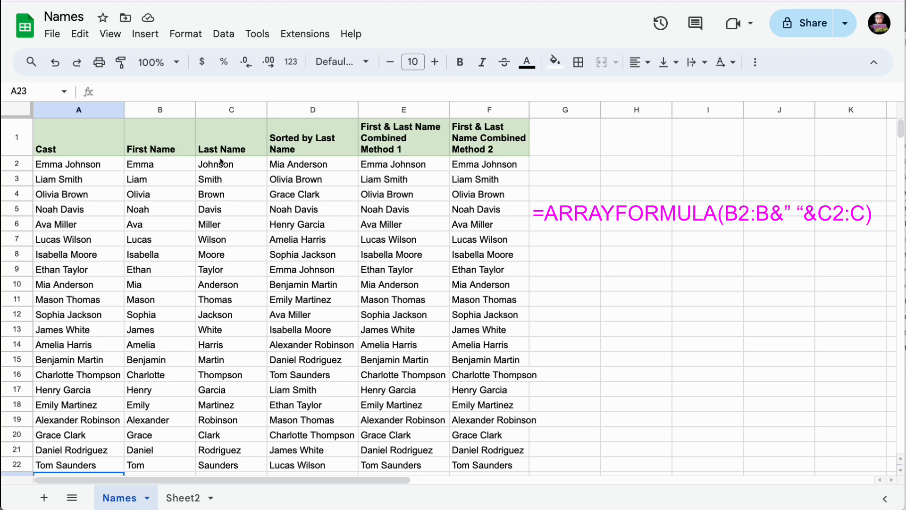
- Clear the copied SPLIT formulas below B2 in the First and Last Name columns
click(154, 166)
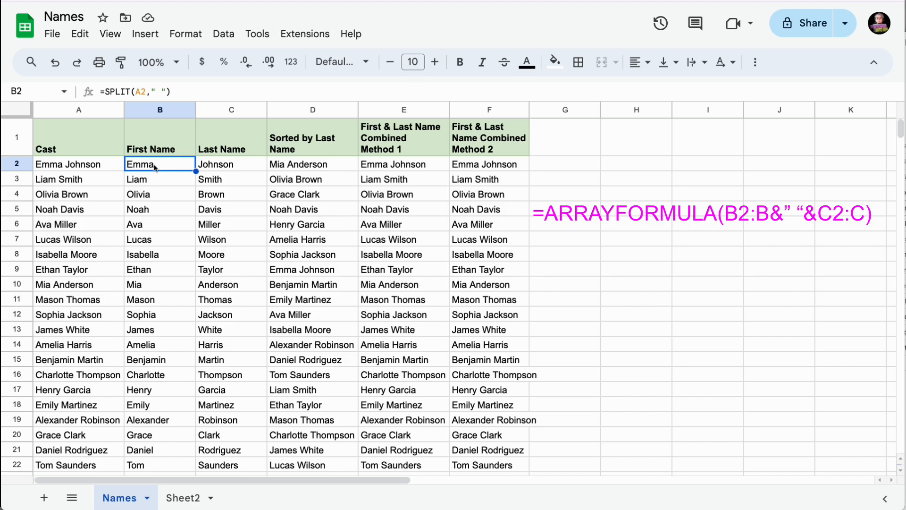
click(150, 182)
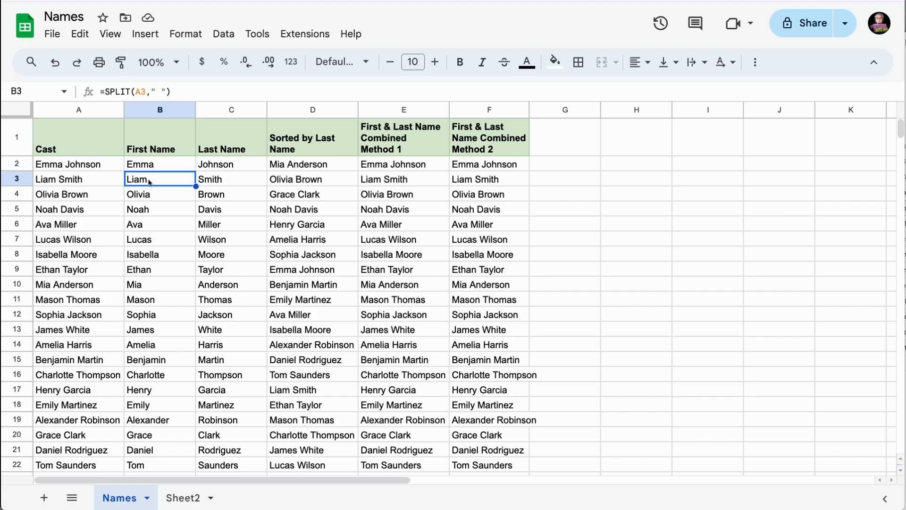
drag(149, 182, 195, 366)
key(Delete)
- Turn B2 into an ArrayFormula of SPLIT(A2:A," ") covering the whole Cast column
scroll(236, 324, up, 5)
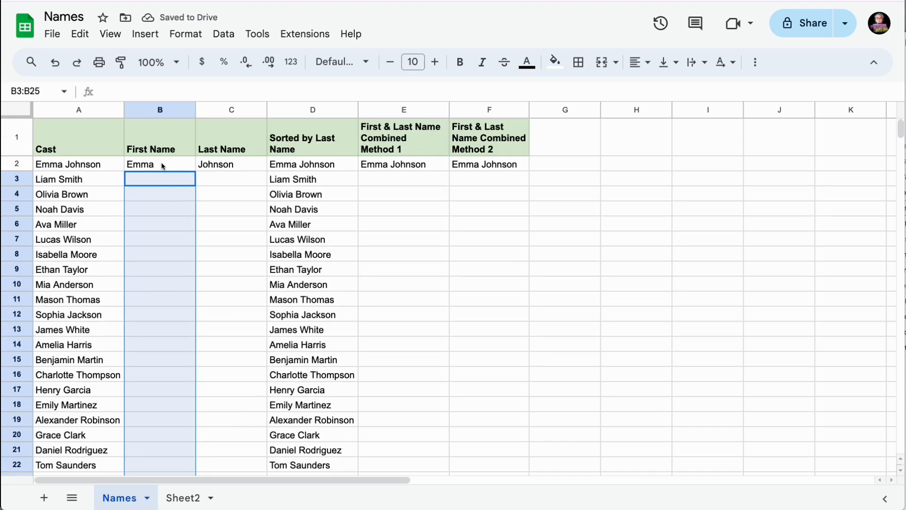
click(163, 166)
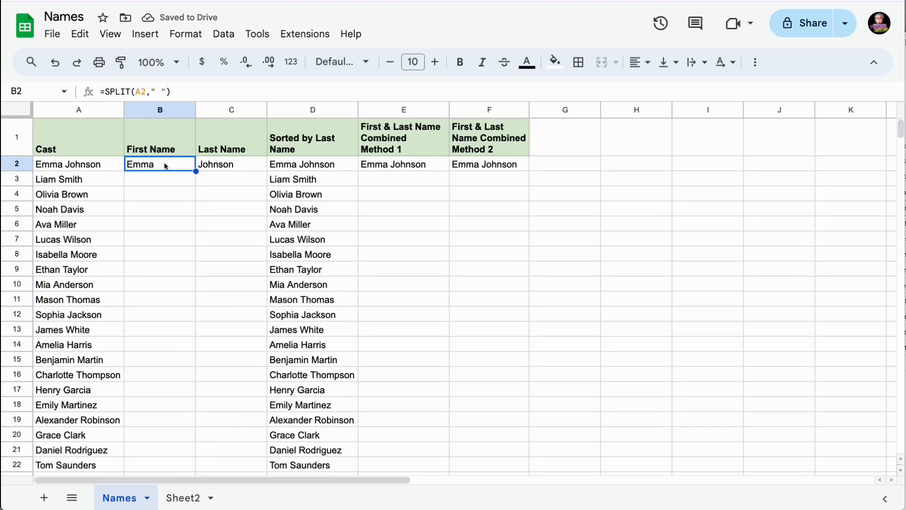
click(146, 91)
text(:)
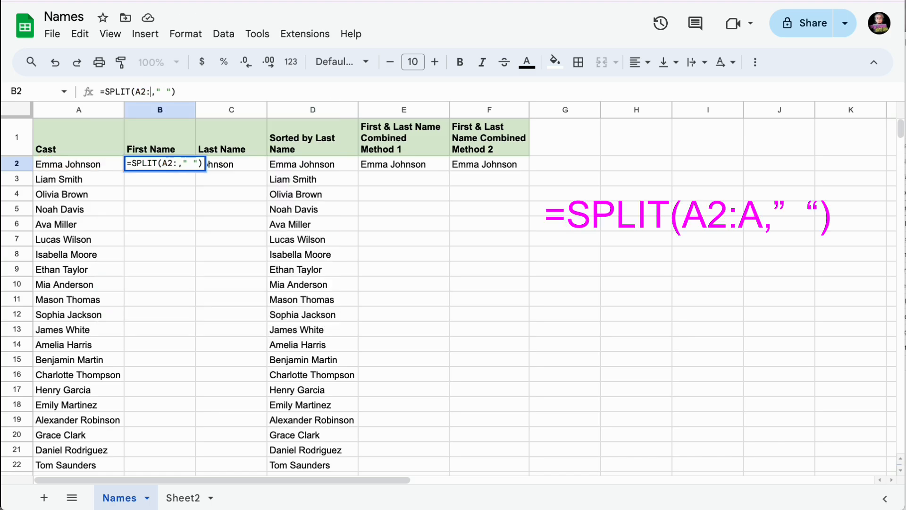
text(A)
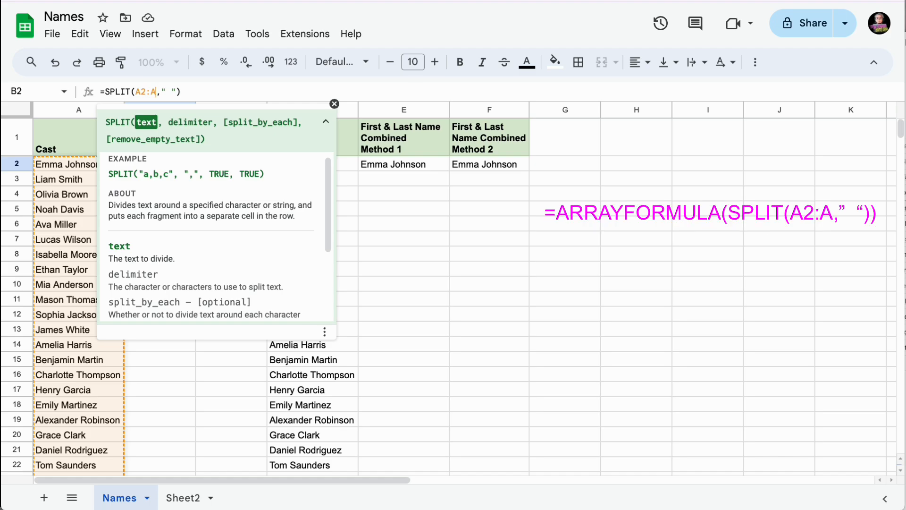
key(ctrl+shift+Return)
key(Return)
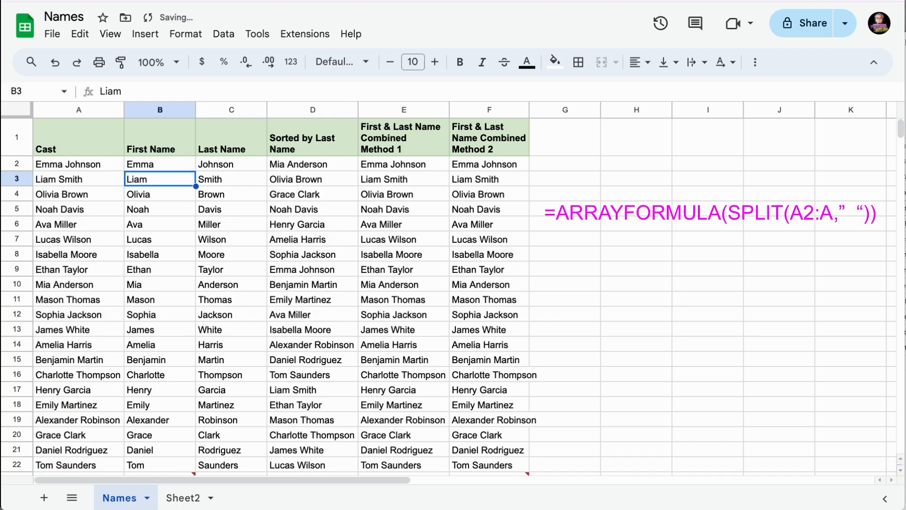
scroll(185, 261, down, 5)
scroll(185, 261, down, 3)
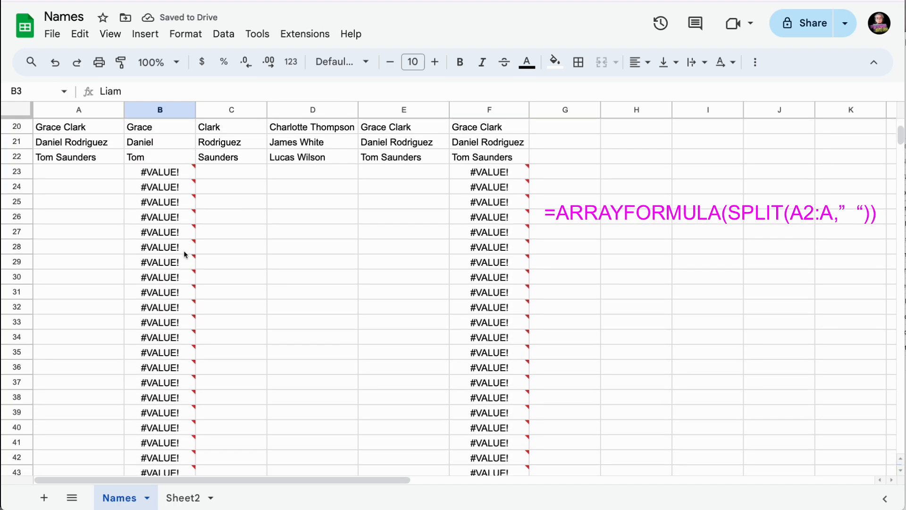
scroll(180, 144, up, 7)
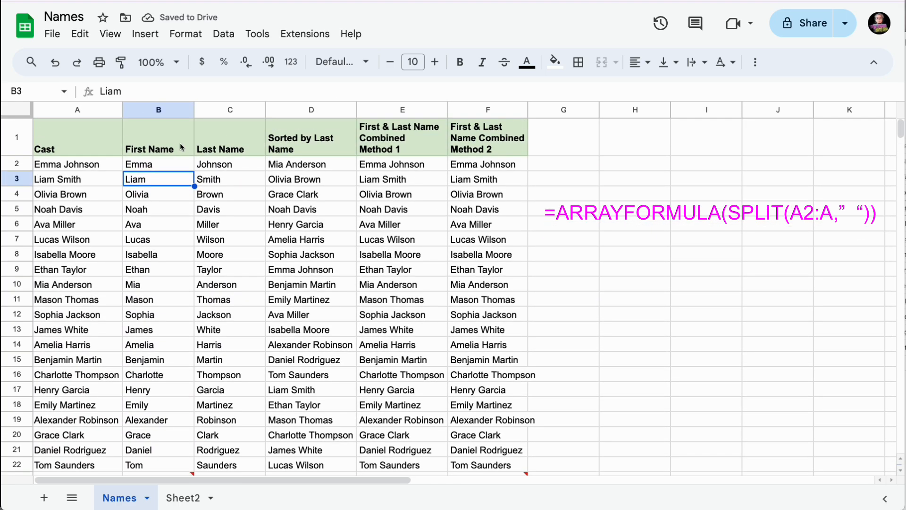
click(165, 195)
click(164, 215)
click(164, 239)
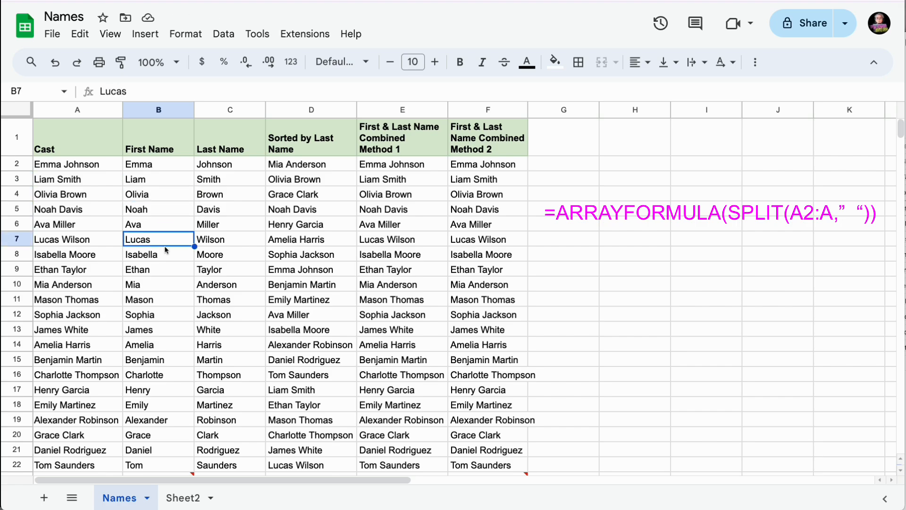
scroll(164, 250, down, 5)
click(163, 316)
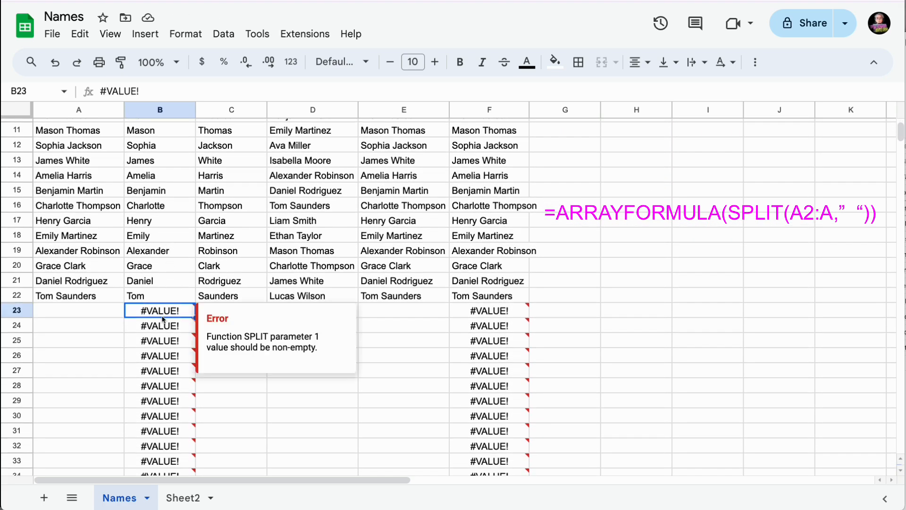
scroll(162, 318, up, 5)
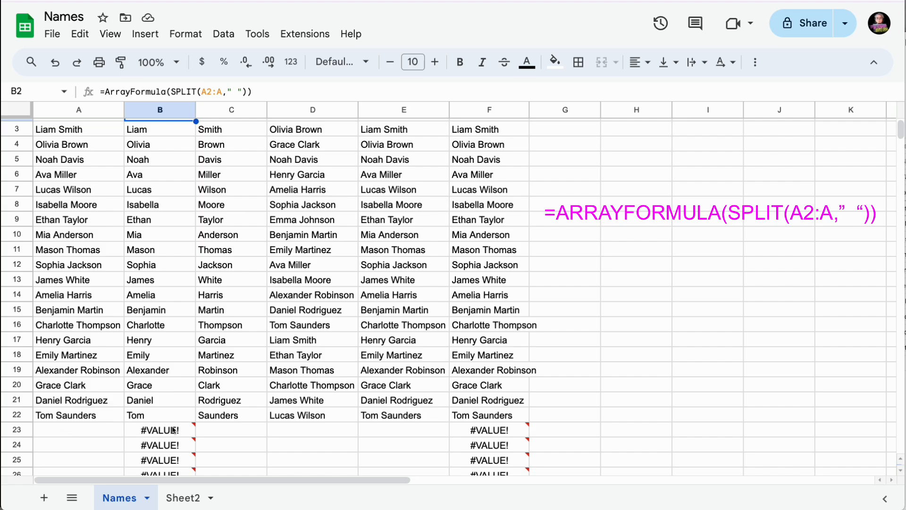
mouse_move(171, 429)
scroll(171, 429, up, 2)
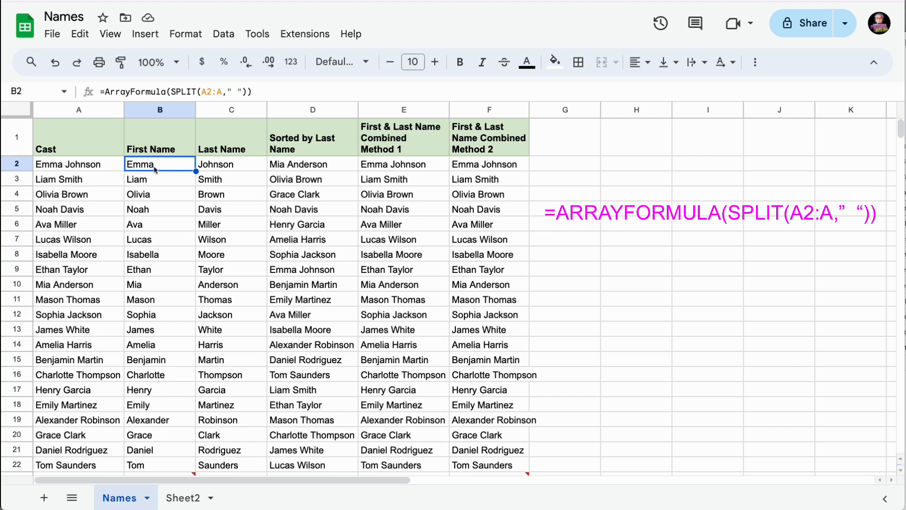
- Wrap B2's ArrayFormula SPLIT in IFERROR(...) so rows below 22 show blanks
click(105, 91)
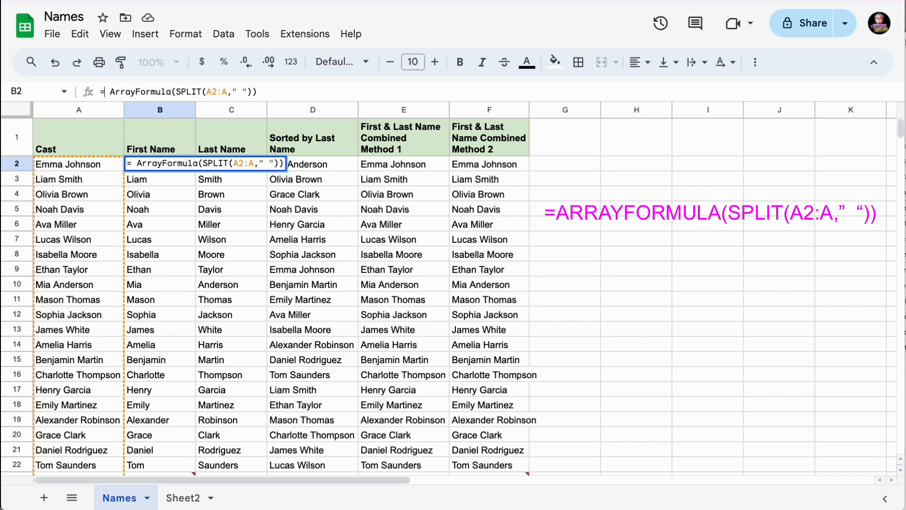
text(Ifer)
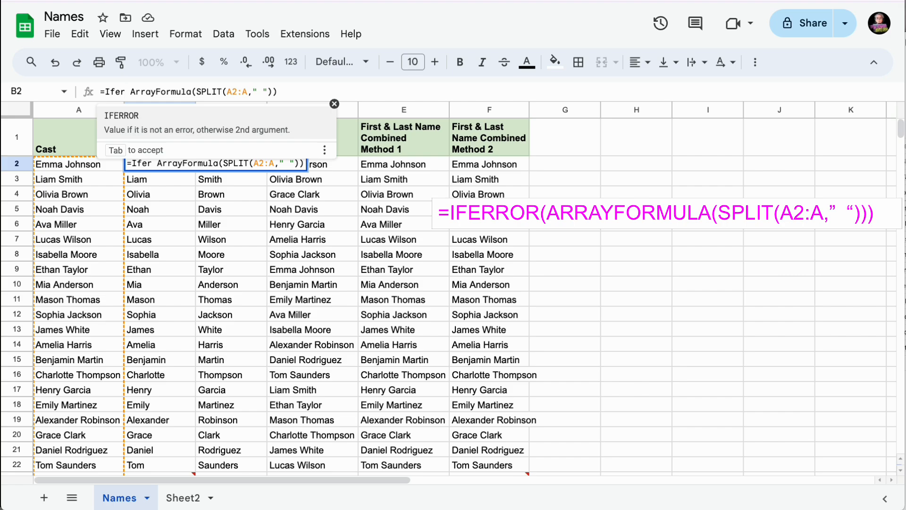
key(Tab)
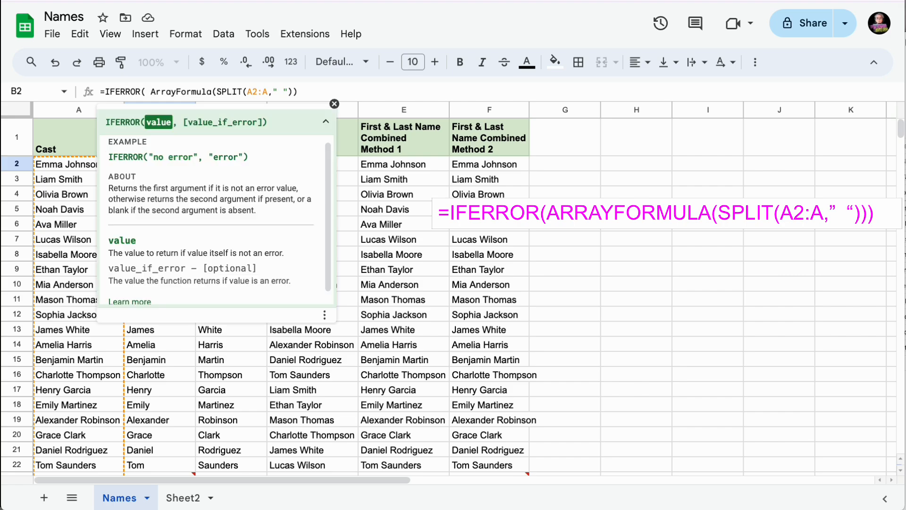
key(Delete)
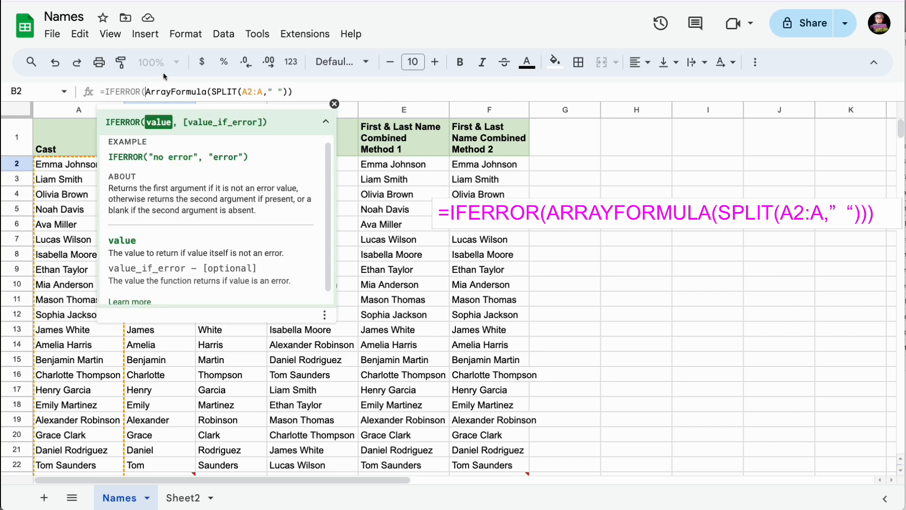
click(301, 90)
text())
key(Return)
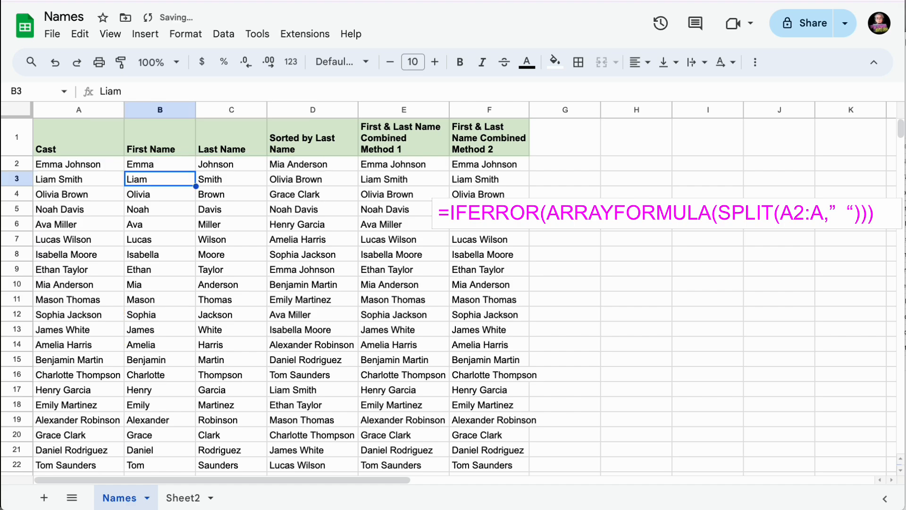
scroll(190, 290, down, 5)
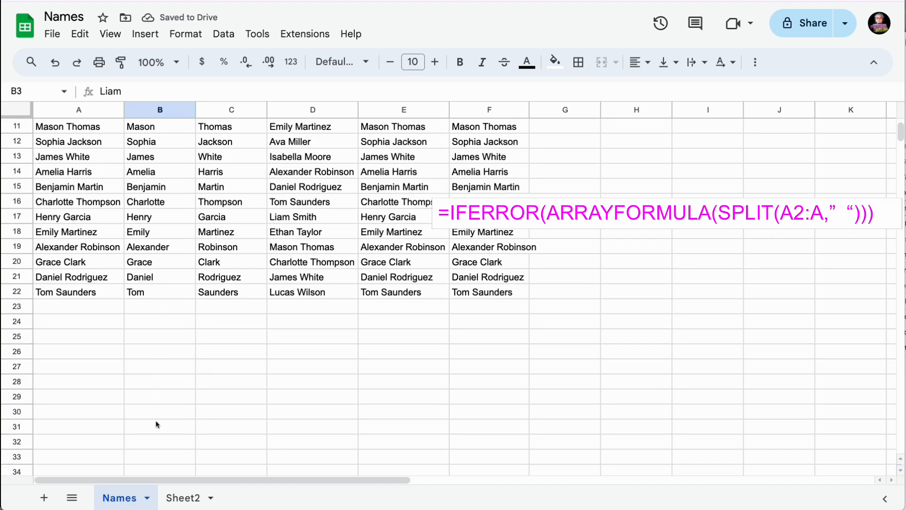
scroll(162, 335, up, 5)
- Add the name Sally Jones in A23 to test the automatic split and combine
scroll(164, 336, down, 3)
click(61, 389)
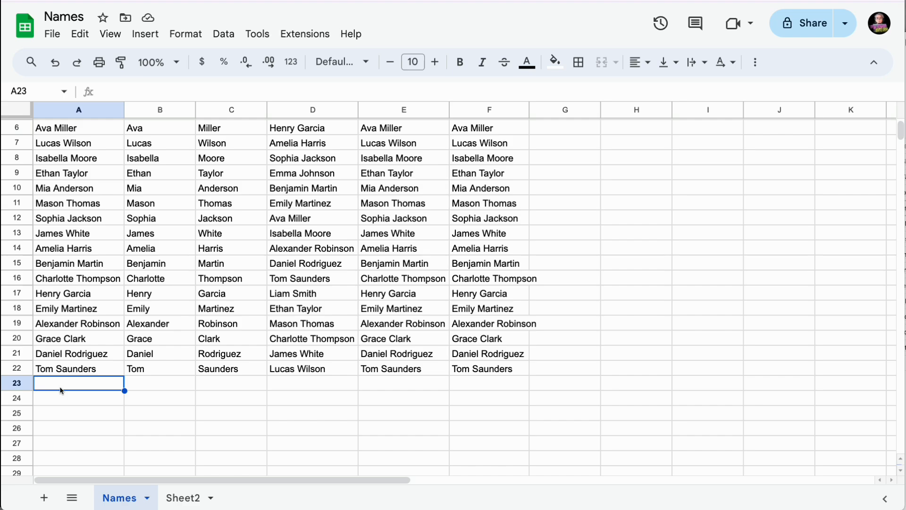
text(Sally Jone)
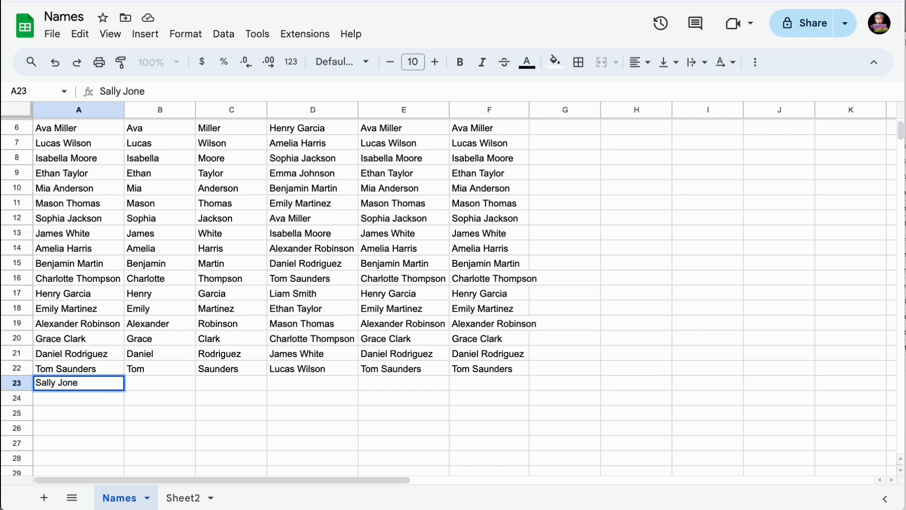
text(s)
key(Return)
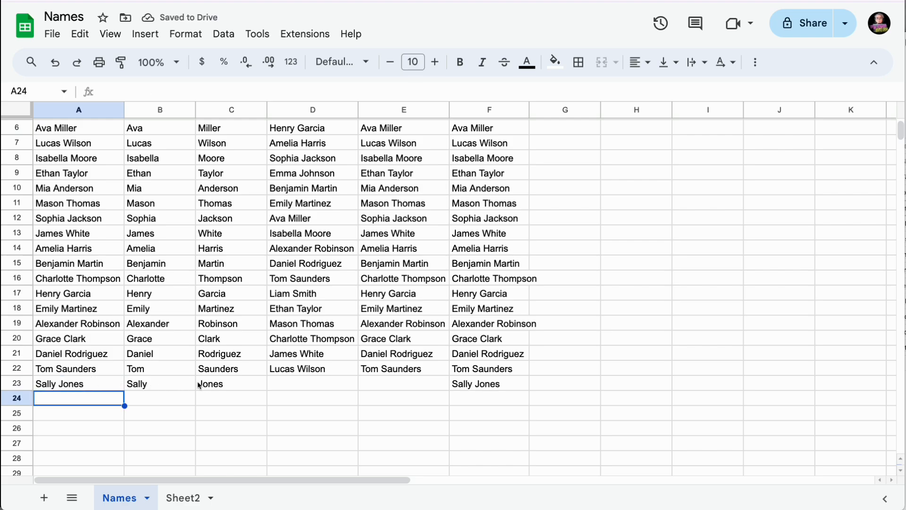
- Inspect the formulas in B2, F2 and E2 and the still-empty E23
scroll(172, 187, up, 3)
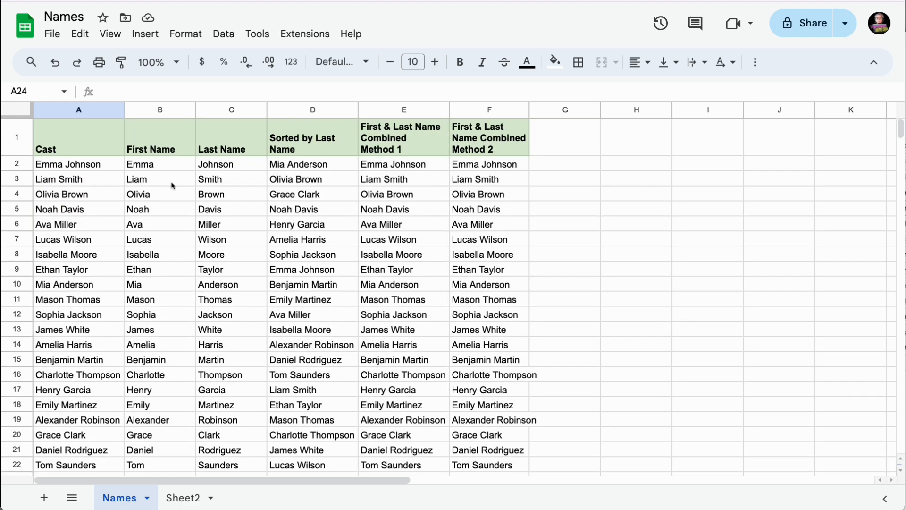
click(159, 166)
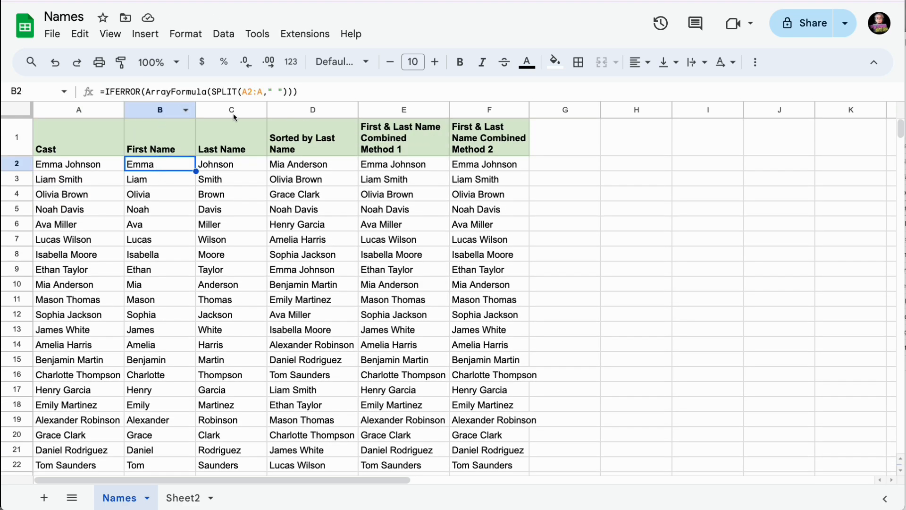
click(472, 168)
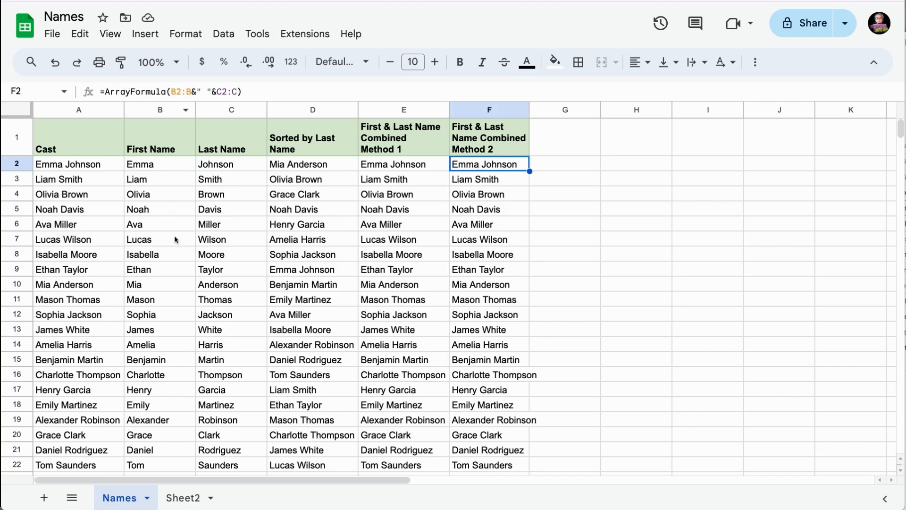
scroll(229, 286, down, 2)
scroll(229, 287, up, 2)
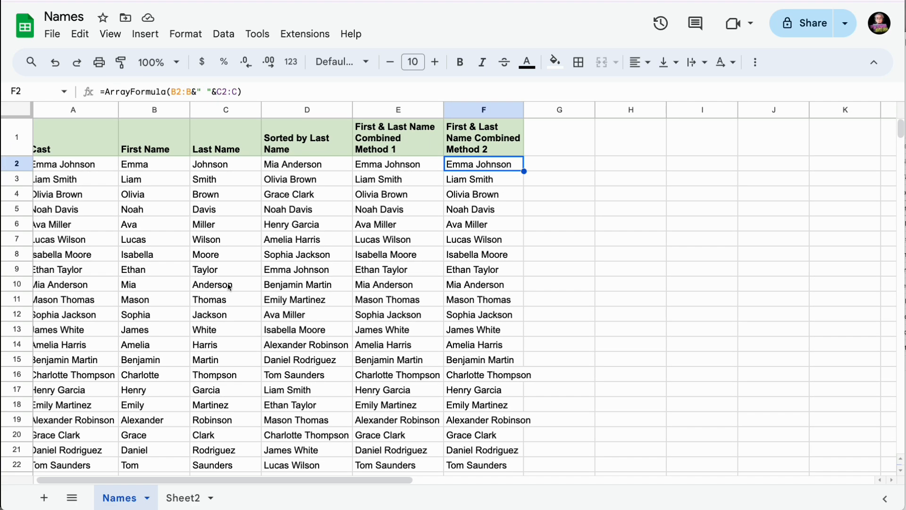
scroll(388, 293, down, 5)
click(389, 293)
scroll(401, 194, up, 4)
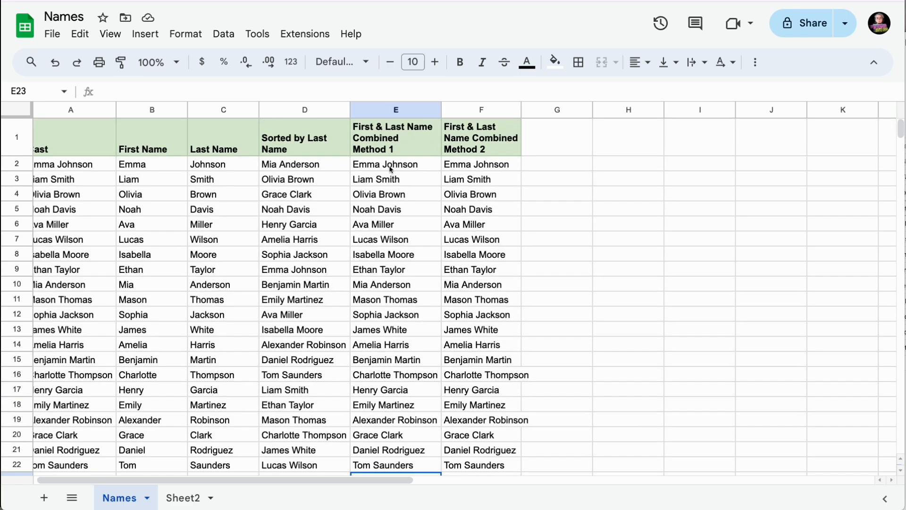
click(391, 165)
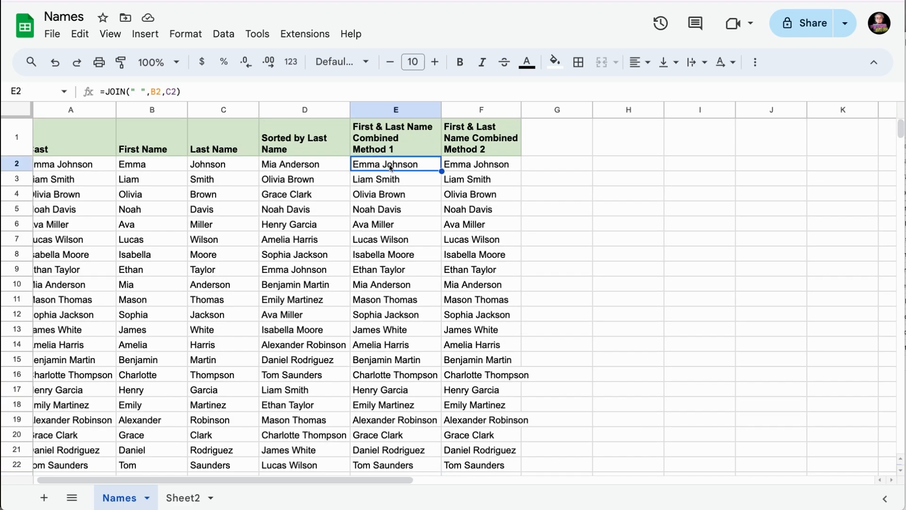
- Drag E22's JOIN formula down to E23 so it shows Sally Jones
scroll(398, 302, left, 1)
scroll(405, 331, down, 3)
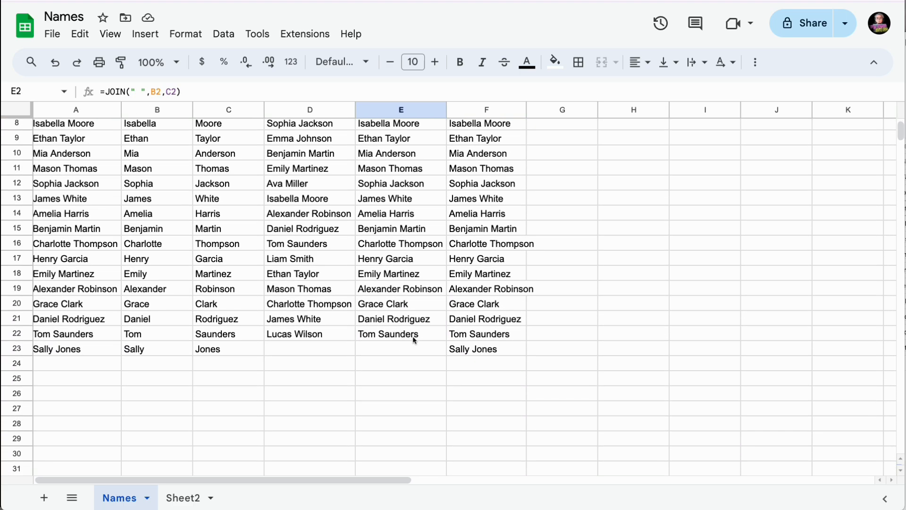
click(414, 340)
drag(446, 340, 444, 354)
click(314, 167)
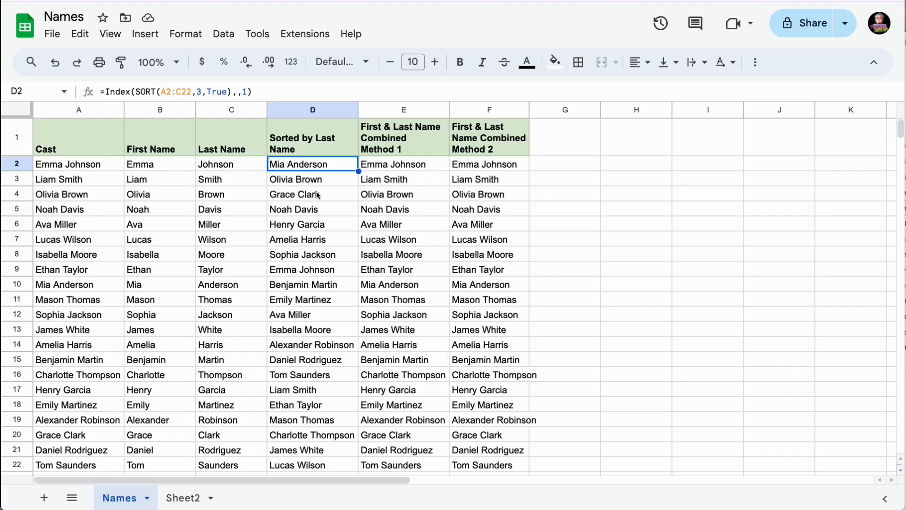
- Change D2's sort range to the open-ended A2:C in =INDEX(SORT(A2:C,3,TRUE),,1)
scroll(317, 195, down, 2)
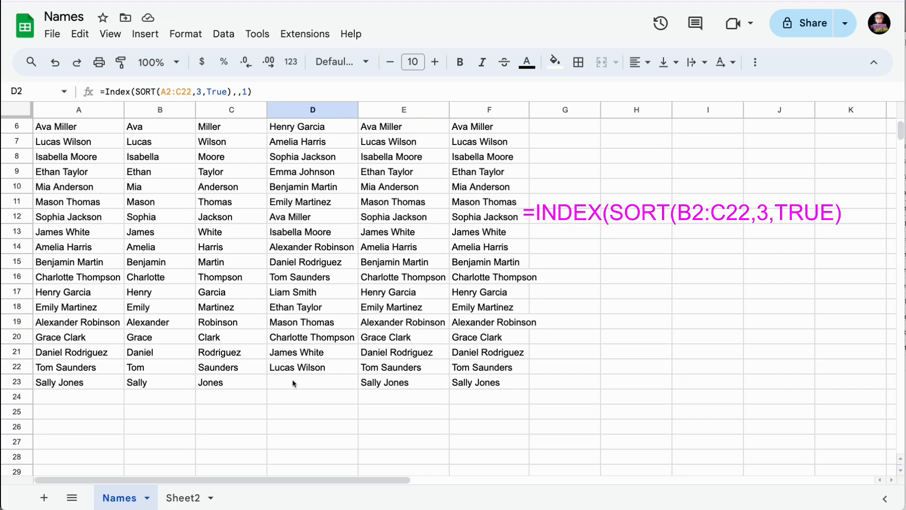
scroll(307, 381, up, 2)
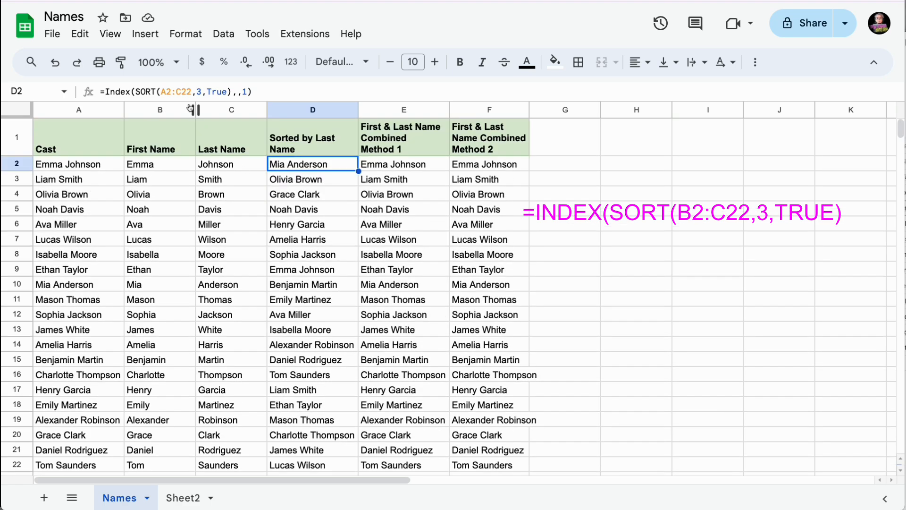
click(192, 92)
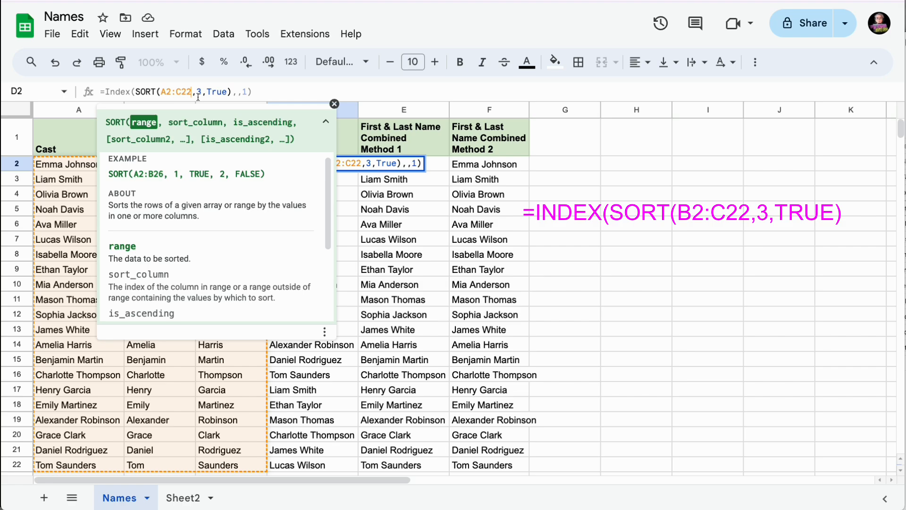
key(BackSpace)
key(BackSpace)
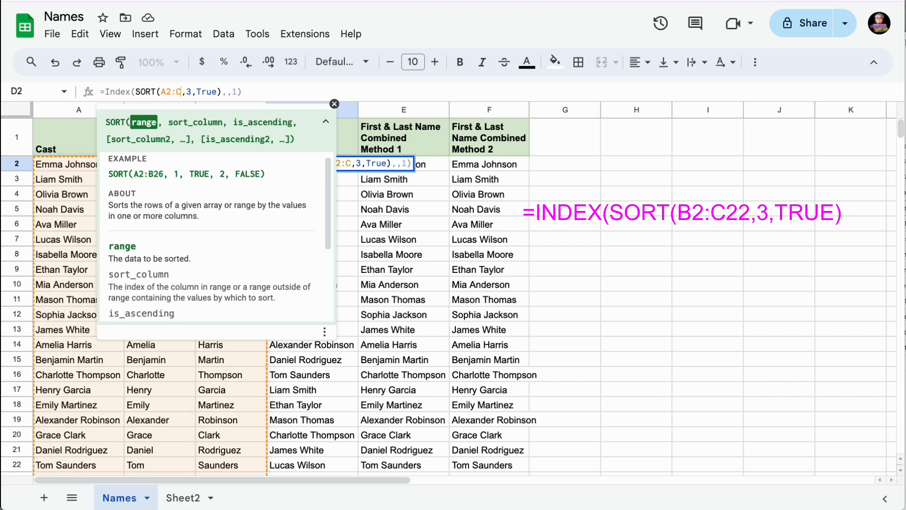
key(Return)
scroll(277, 292, down, 4)
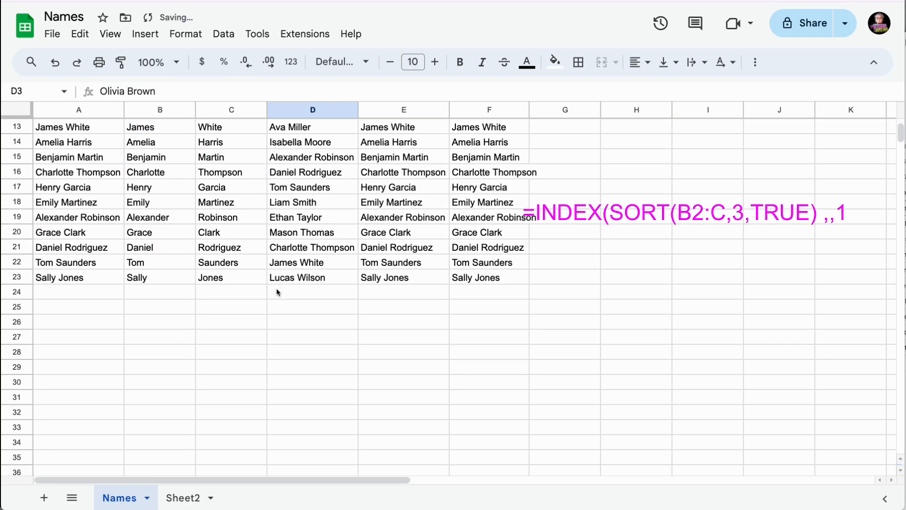
scroll(283, 291, up, 4)
- Copy D2's formula =INDEX(SORT(A2:C,3,True),,1) into G2 to list names by last name
click(510, 167)
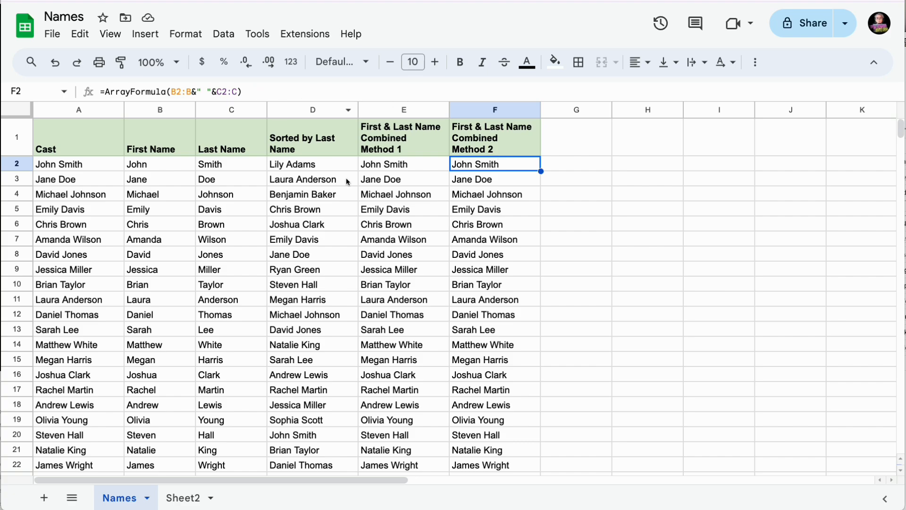
click(327, 168)
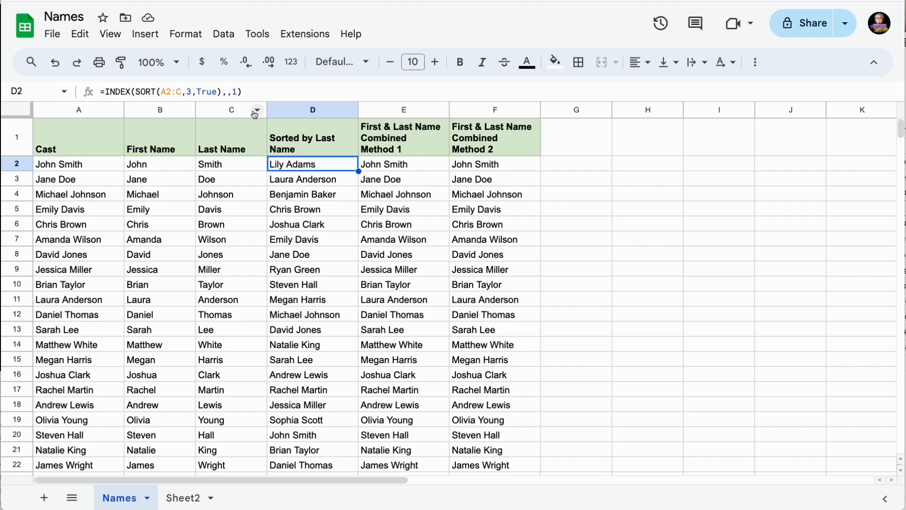
drag(253, 92, 101, 90)
key(ctrl+c)
key(Escape)
double_click(572, 162)
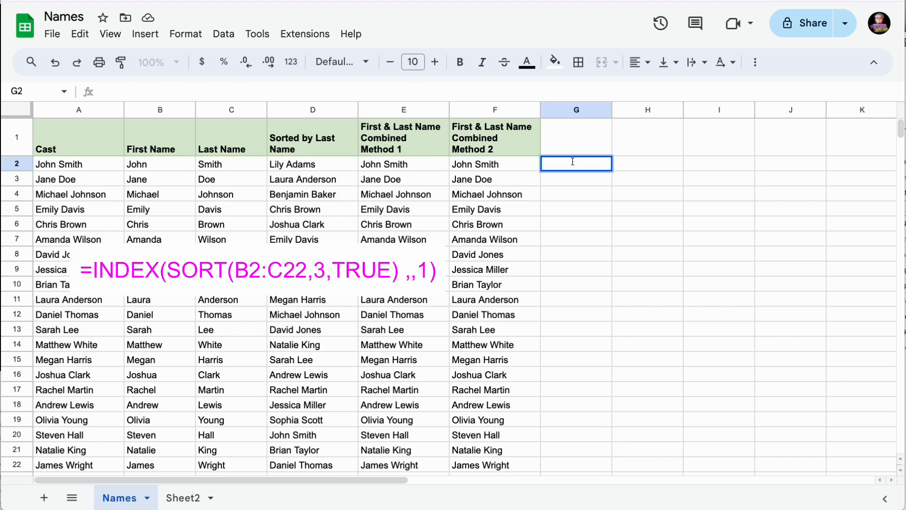
key(ctrl+v)
key(Return)
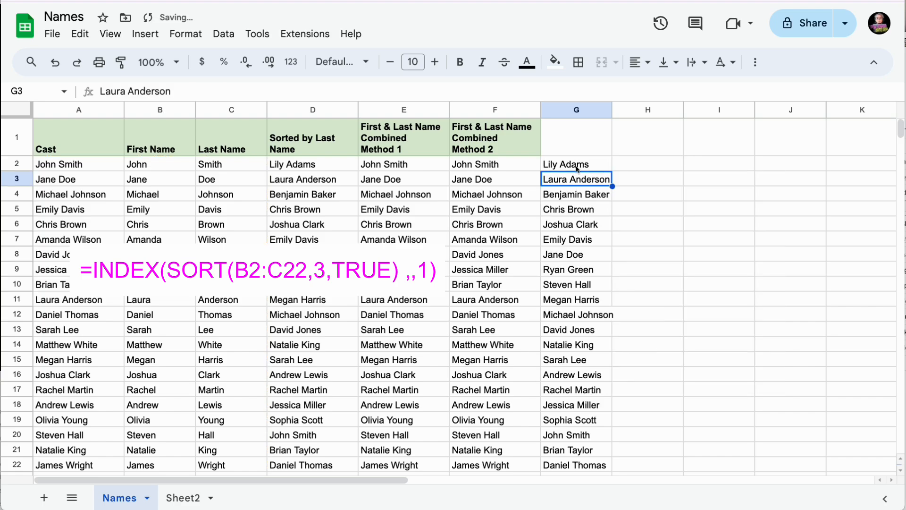
click(577, 165)
double_click(577, 163)
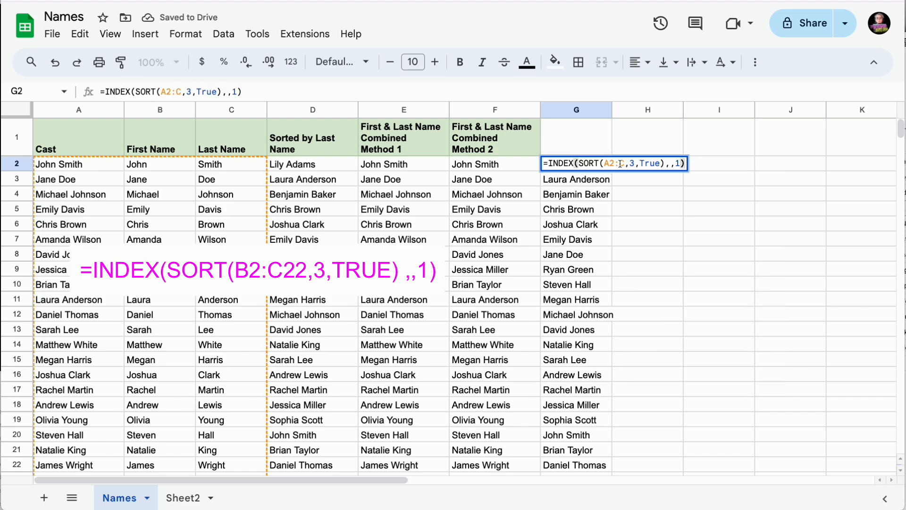
click(626, 164)
key(Escape)
- Copy the B2:B&" "&C2:C expression from F2's formula for reuse in G2
double_click(519, 164)
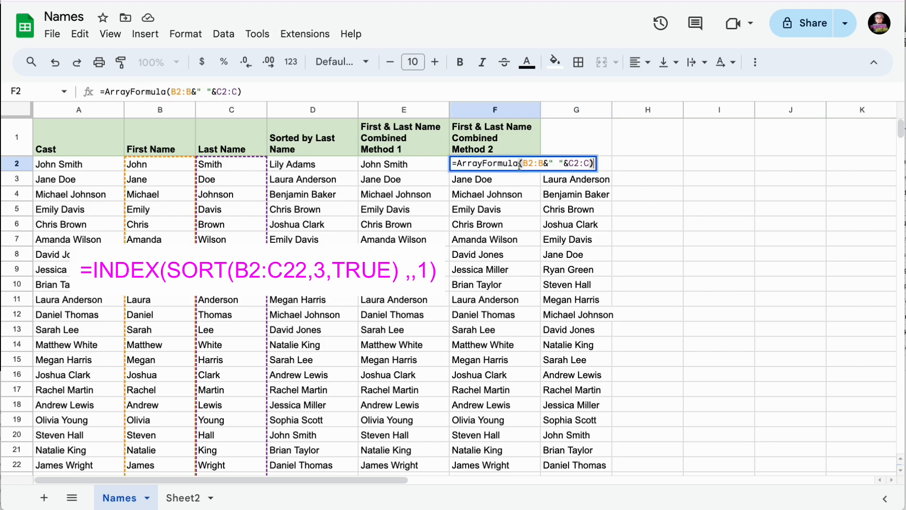
drag(589, 164, 522, 161)
key(ctrl+c)
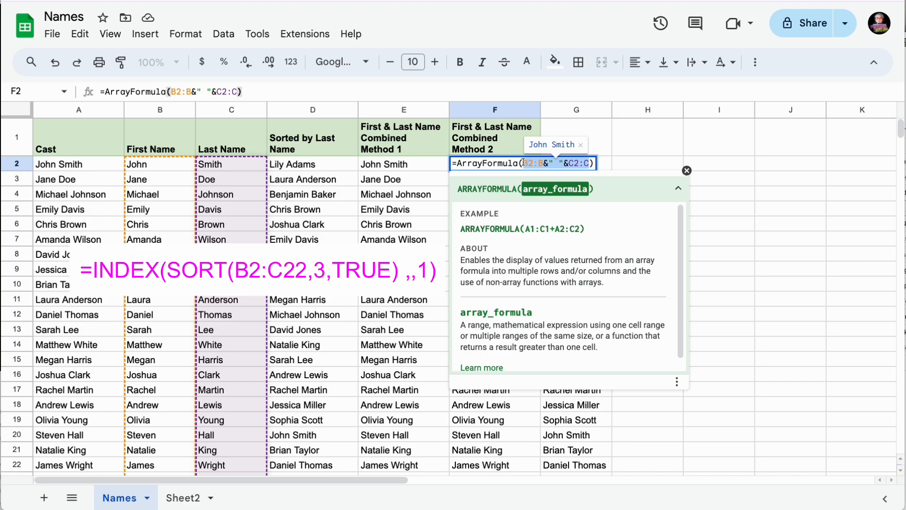
key(Escape)
double_click(580, 166)
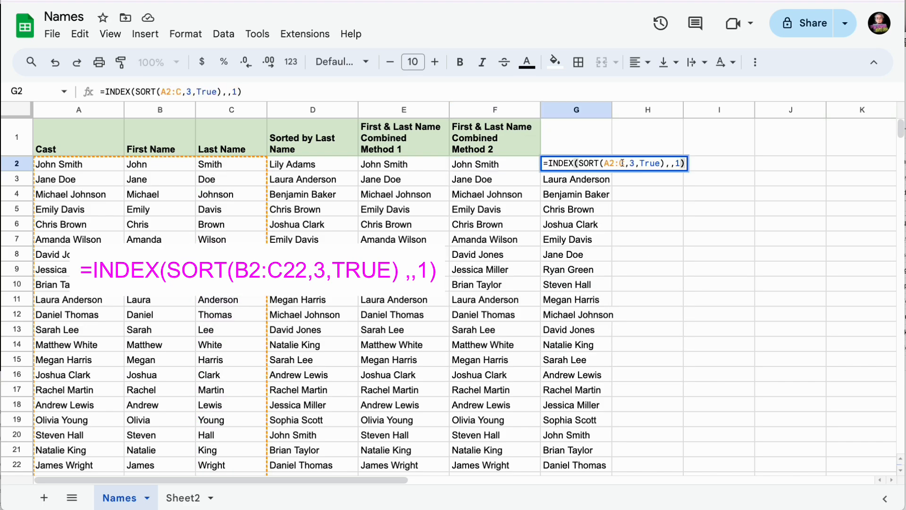
- Change G2's formula to =INDEX(SORT(B2:B&" "&C2:C,C2:C,True),,1), sorting full names by last name
drag(624, 163, 603, 163)
key(BackSpace)
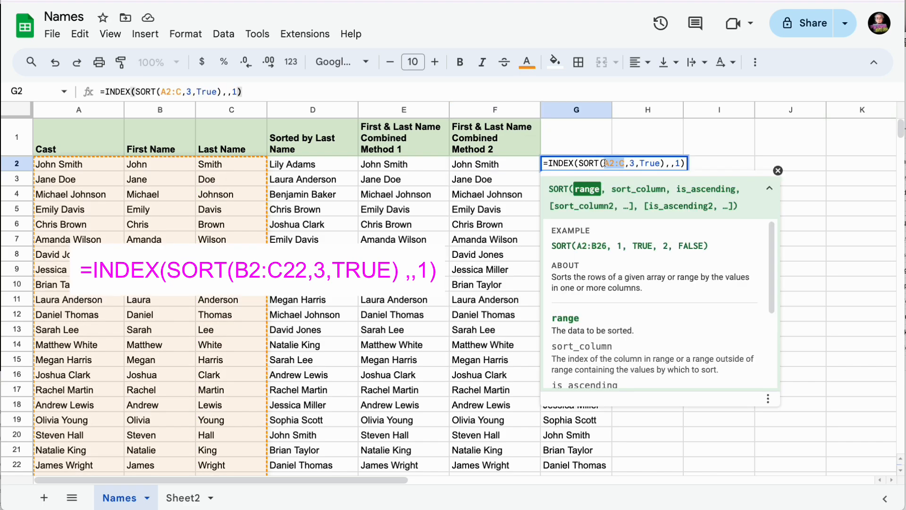
key(ctrl+v)
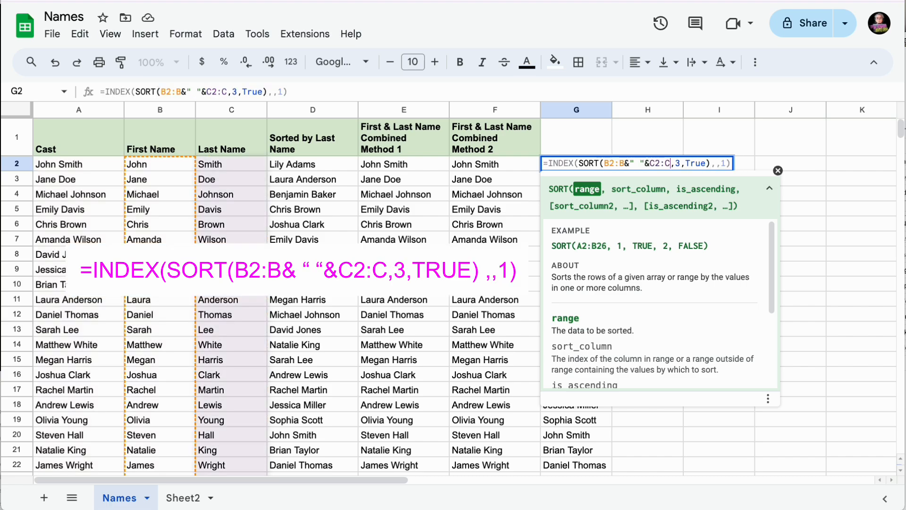
click(680, 163)
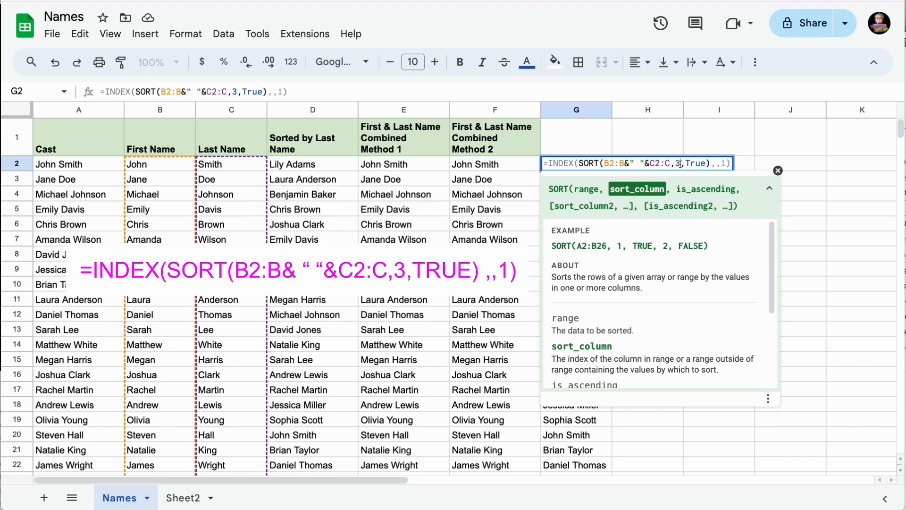
key(BackSpace)
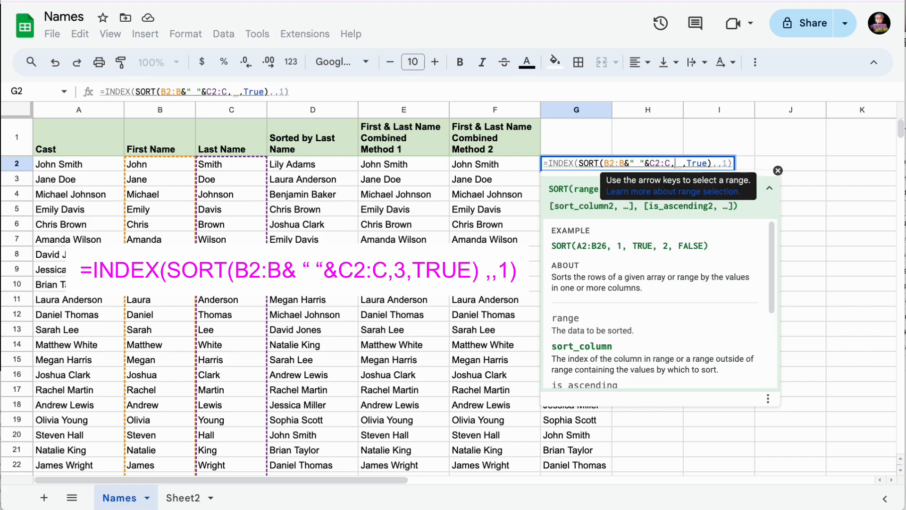
text(C2:)
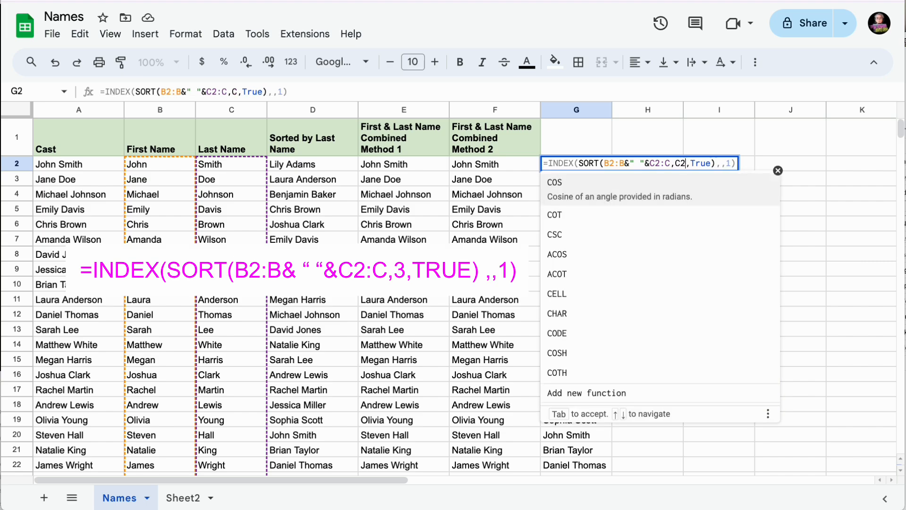
text(C)
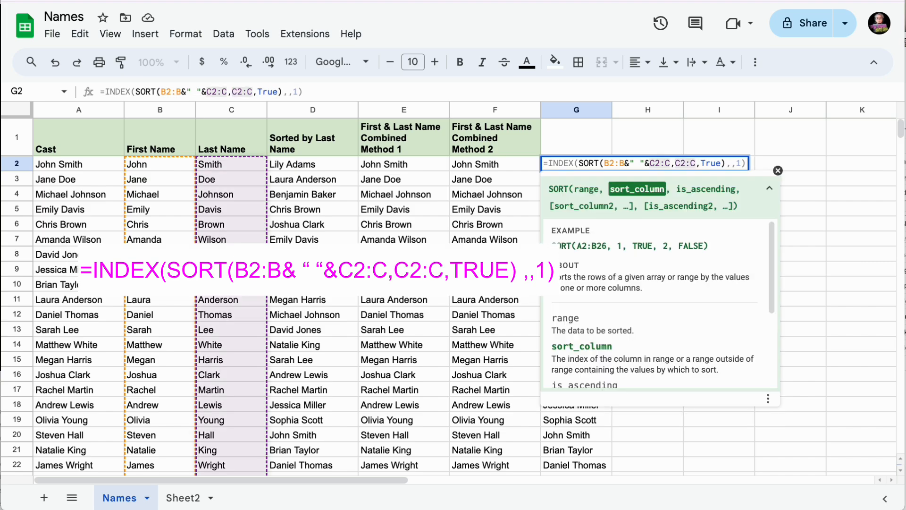
key(Return)
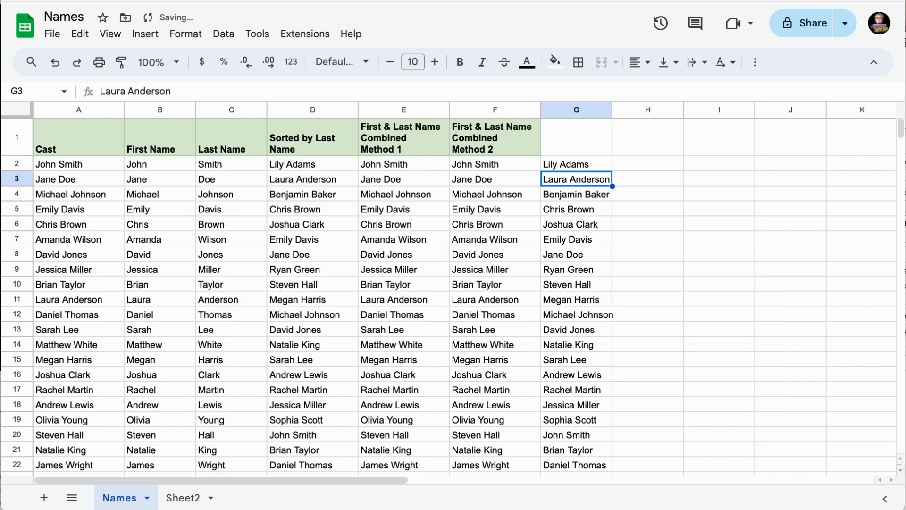
- Copy G2's last-name sort formula into F2, replacing the old combining formula
click(565, 170)
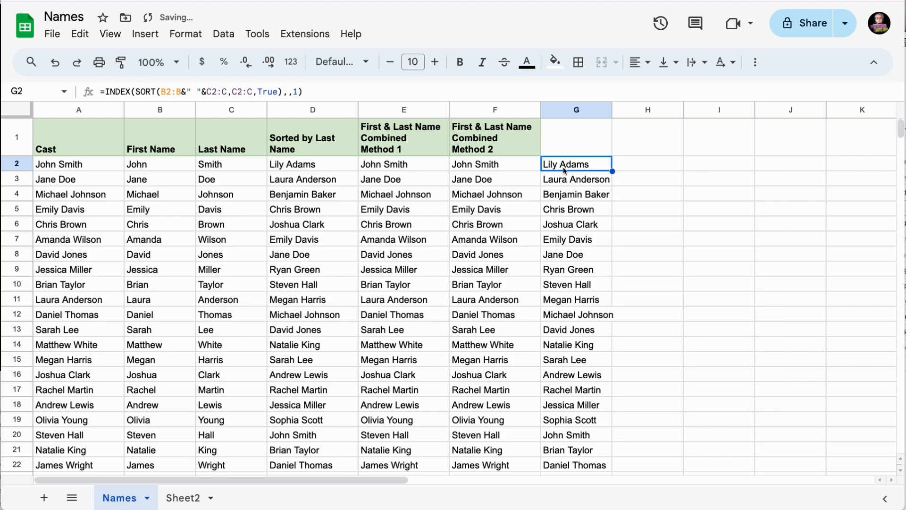
drag(329, 92, 96, 93)
key(ctrl+c)
key(Escape)
click(479, 168)
key(Delete)
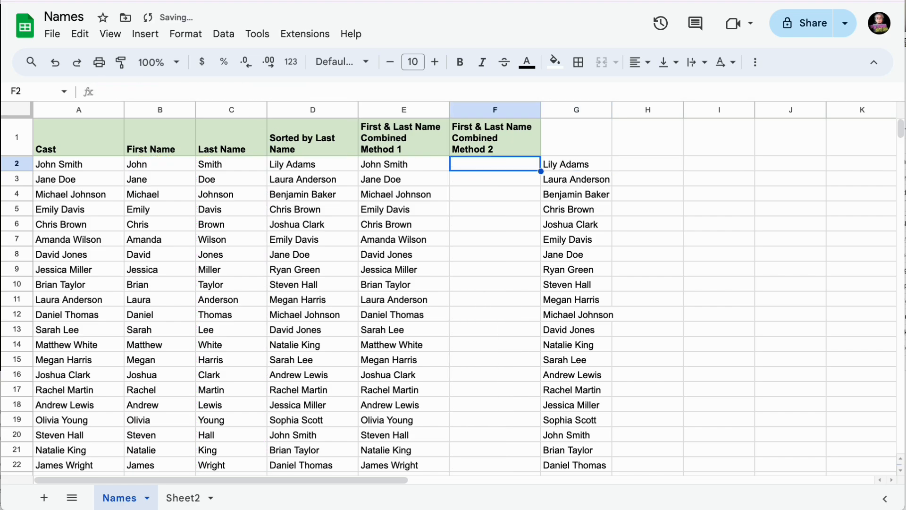
key(ctrl+v)
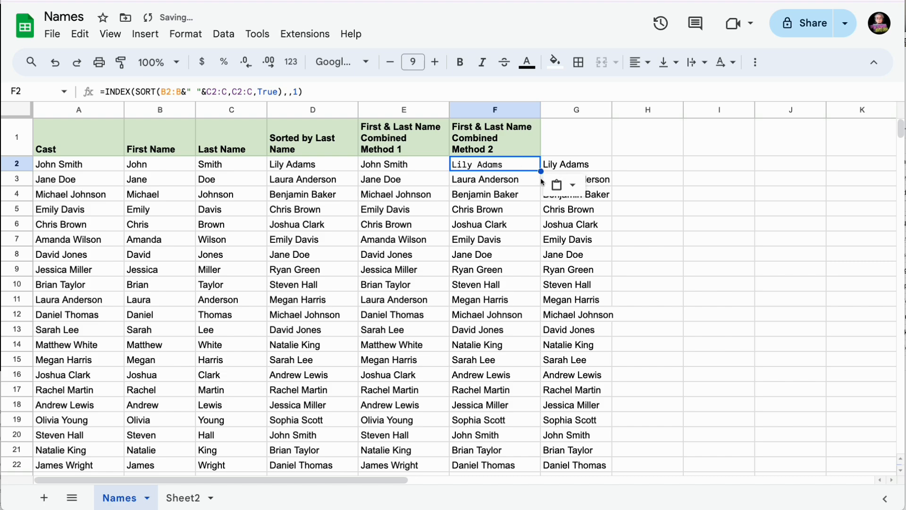
- Clear the trial formula from G2 so column G is empty
click(592, 169)
key(Delete)
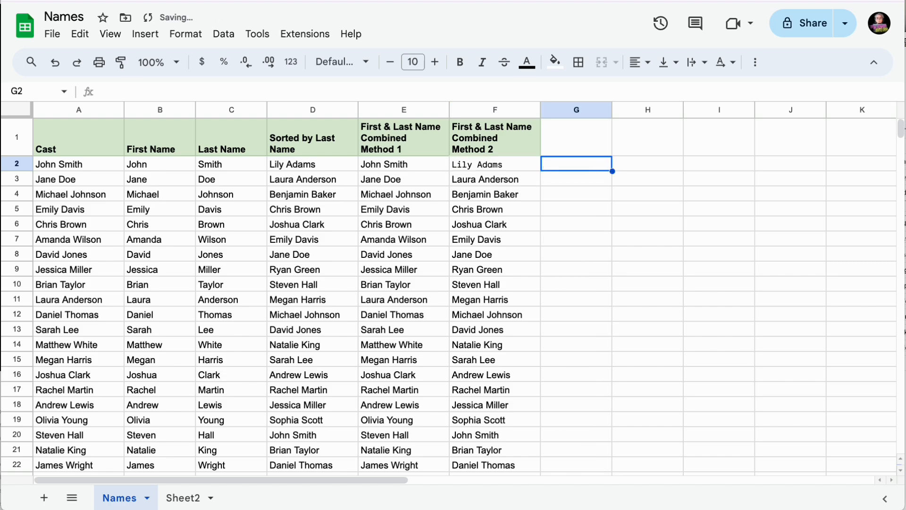
click(571, 193)
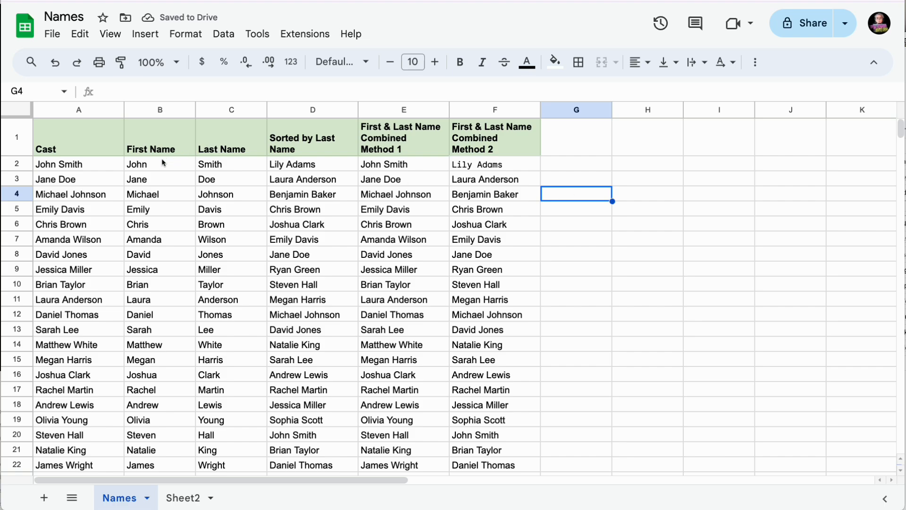
- Fill formula cells B2:F2 yellow, then select the Cast names in A2:A26
mouse_move(163, 163)
mouse_down()
mouse_move(464, 173)
mouse_move(478, 165)
mouse_up()
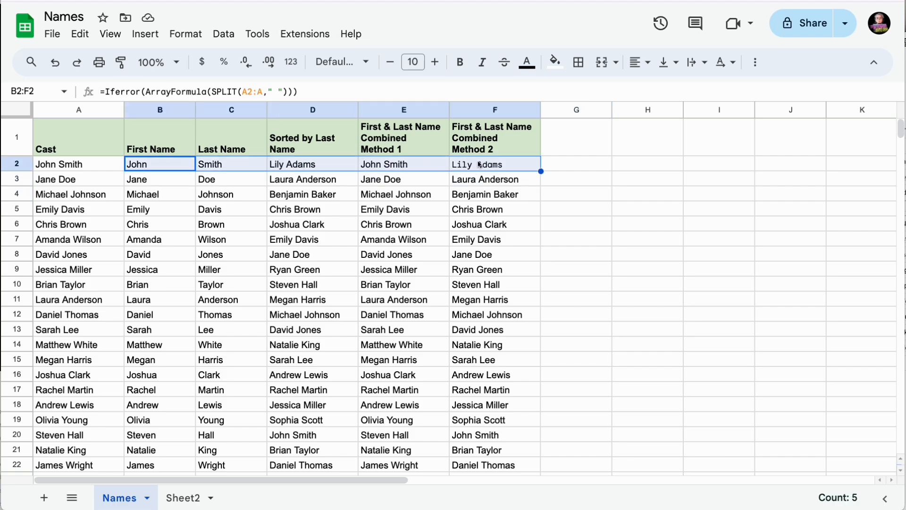
click(555, 61)
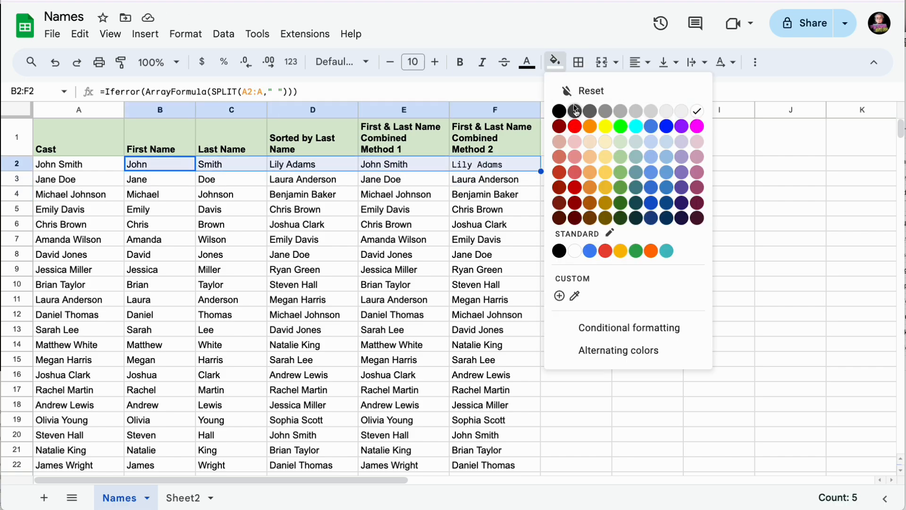
click(606, 127)
click(259, 319)
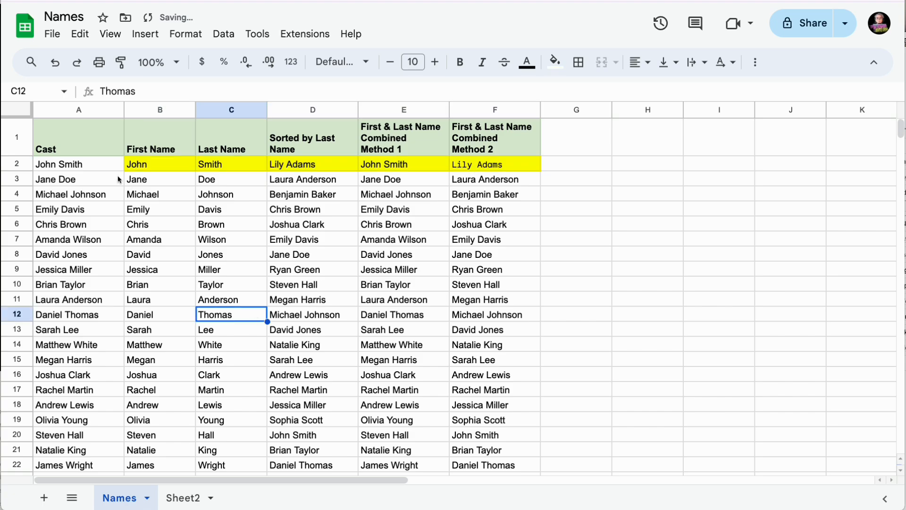
drag(89, 164, 125, 425)
- Delete the Cast names from A2:A26, leaving every column blank
key(Delete)
scroll(132, 385, up, 3)
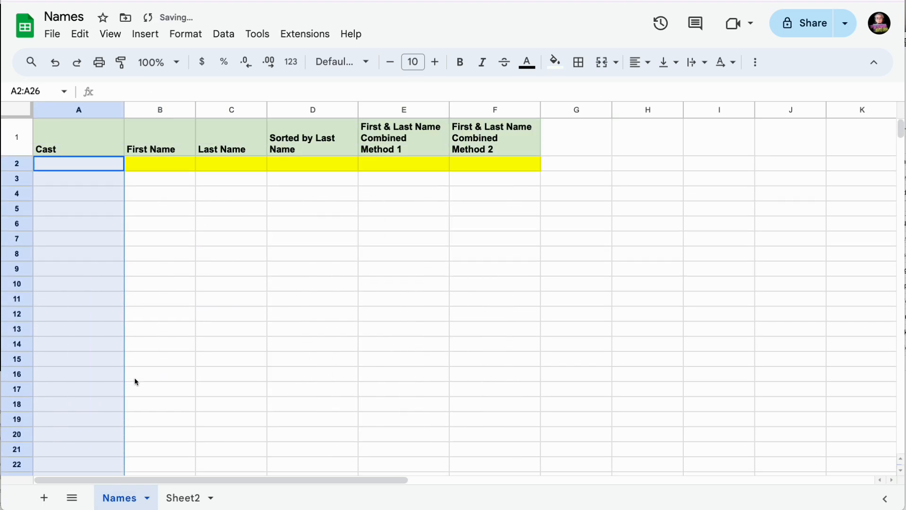
click(191, 266)
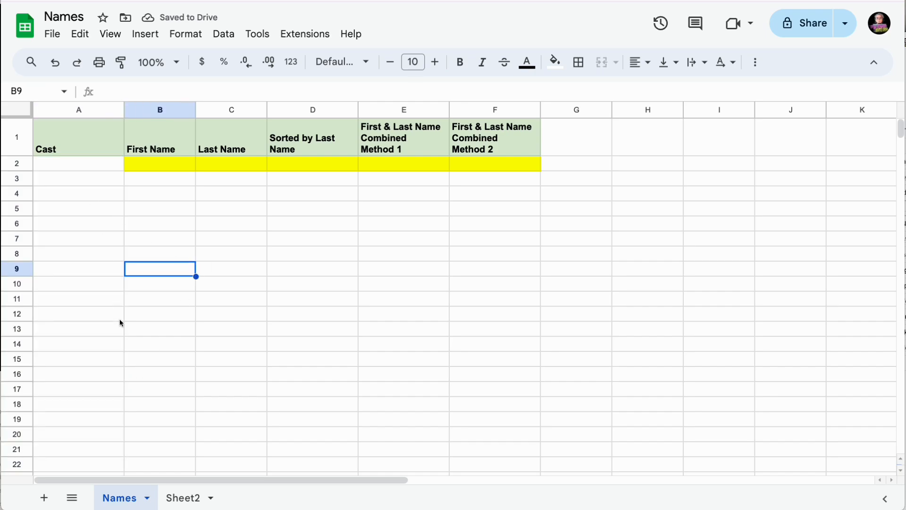
- Paste the 25 names from Sheet2's column A into A2 of the Names sheet
click(188, 497)
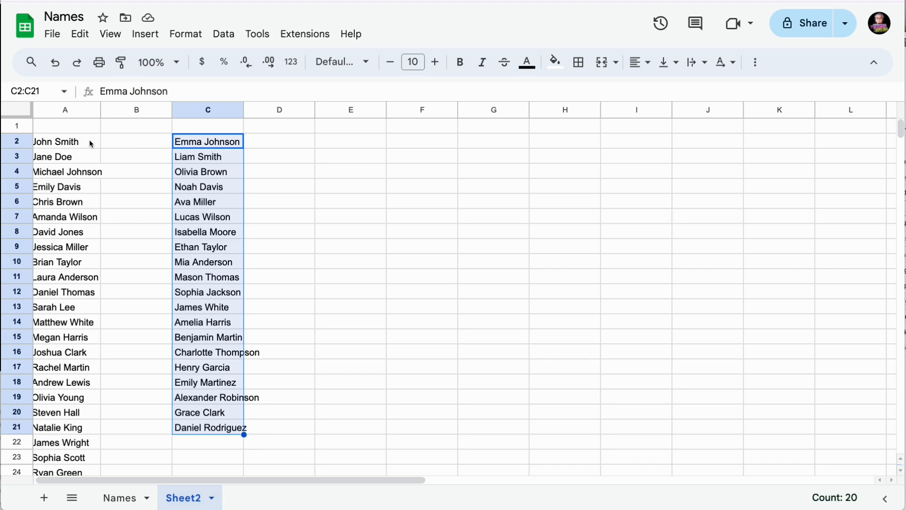
drag(91, 144, 75, 423)
key(super+c)
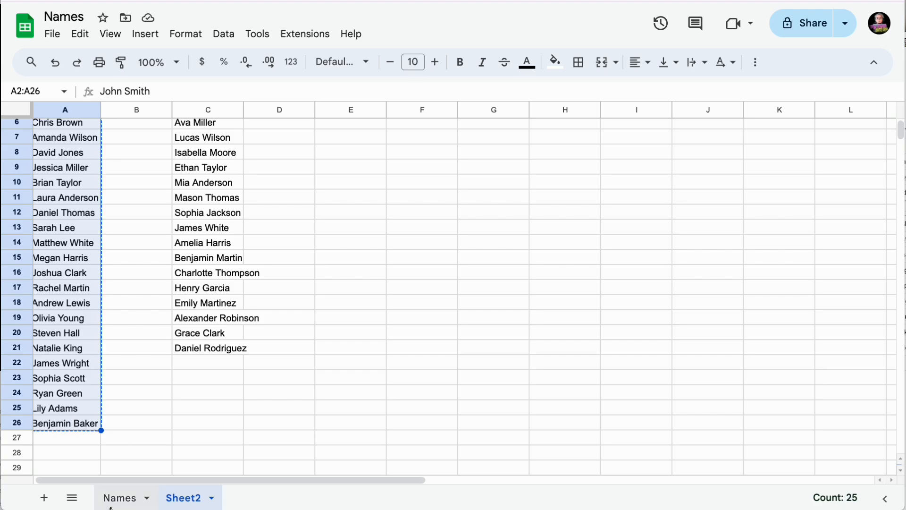
click(123, 499)
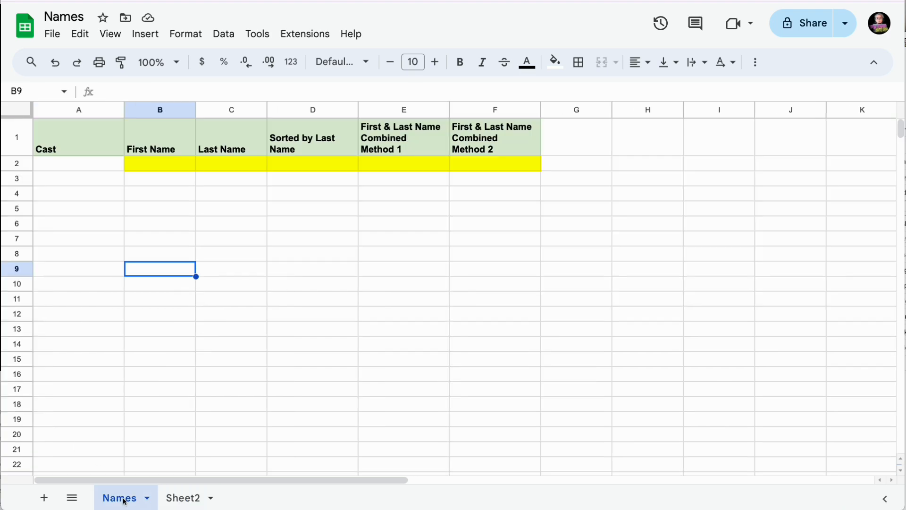
click(72, 166)
key(super+v)
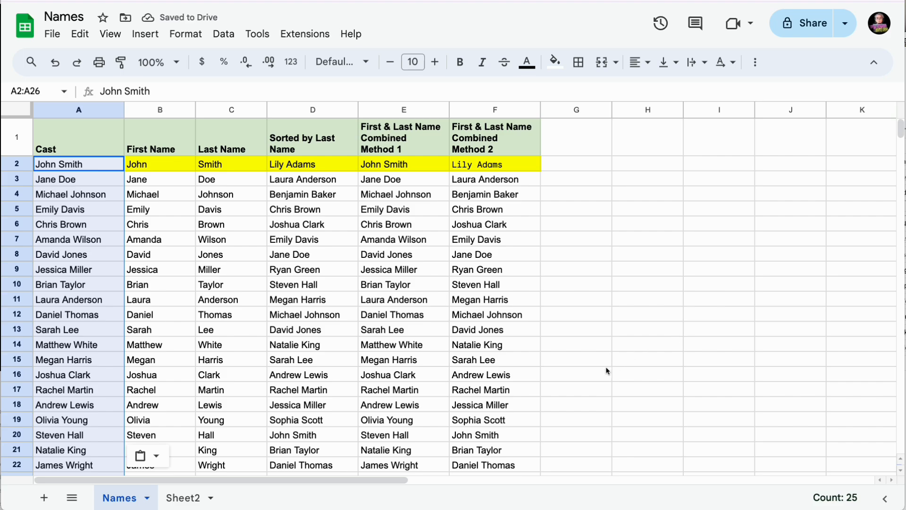
click(596, 346)
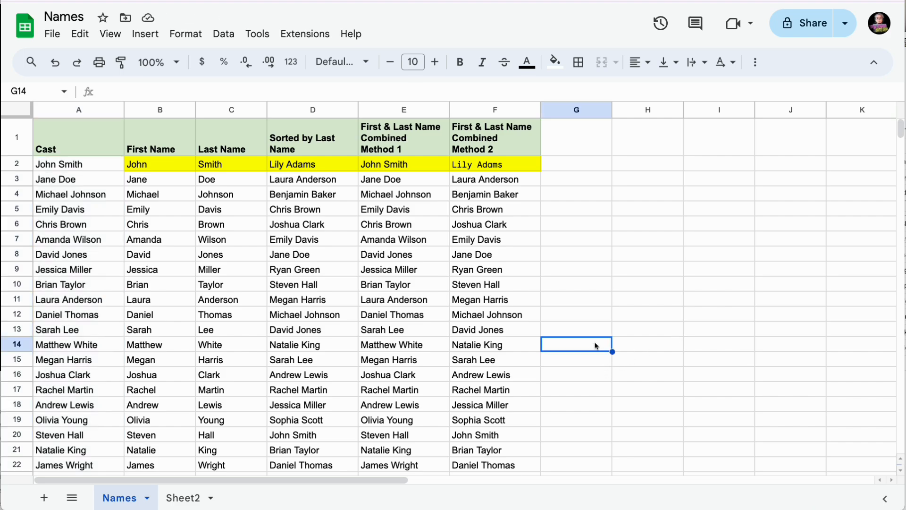